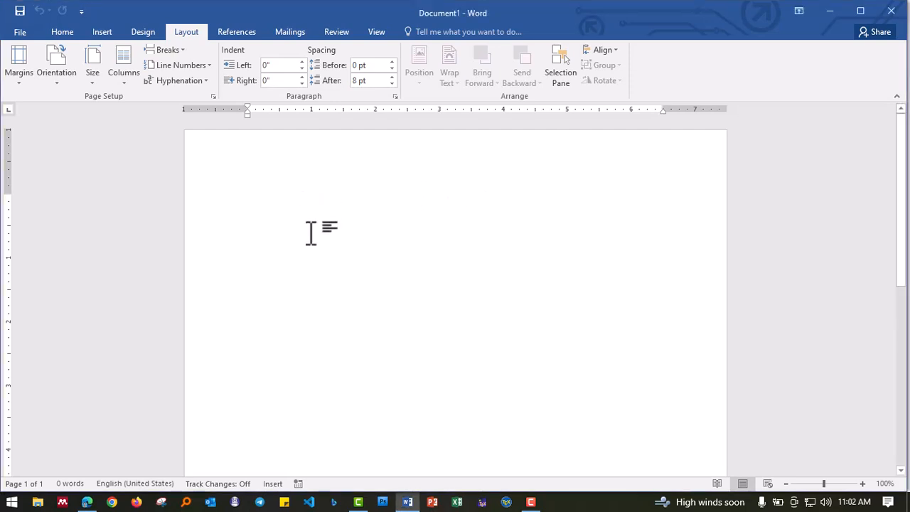
Open the options for inserting a table into the blank document
left_click(62, 32)
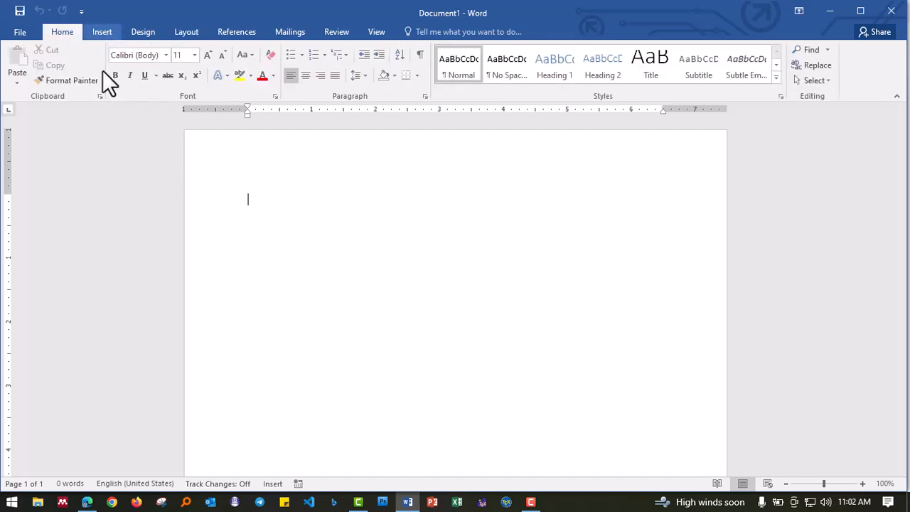
left_click(95, 29)
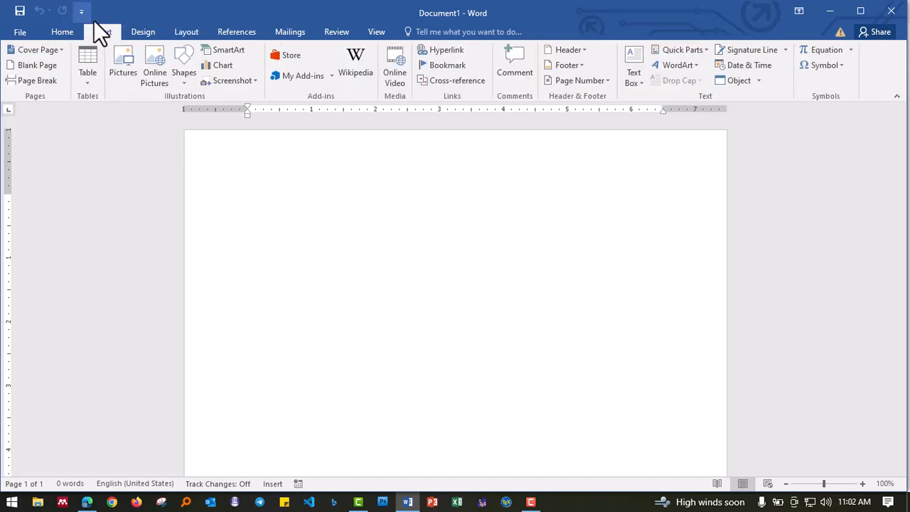
left_click(87, 71)
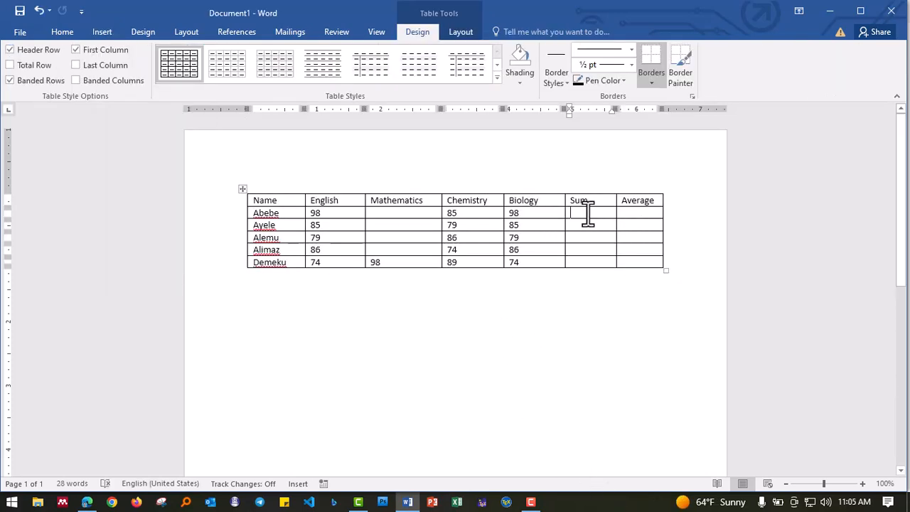
Insert the formula =SUM(LEFT) in the Sum cell of the first student's row
left_click(185, 32)
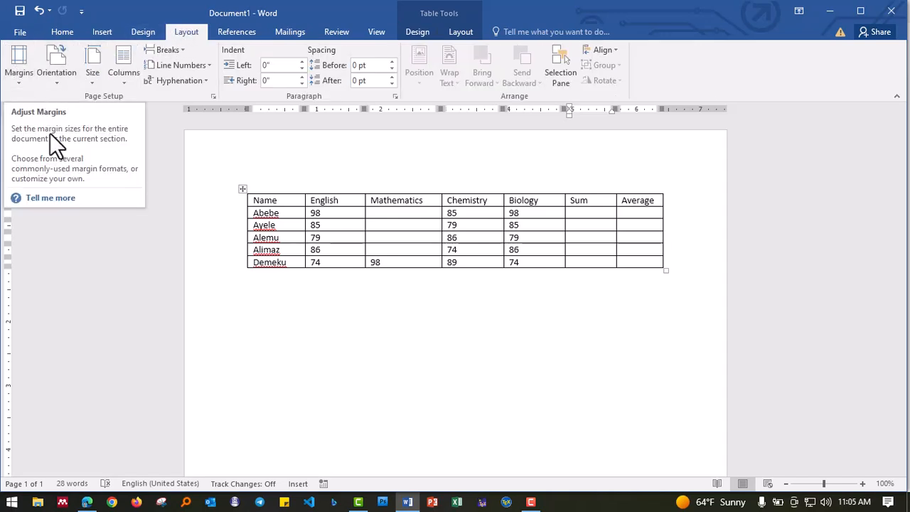
left_click(544, 31)
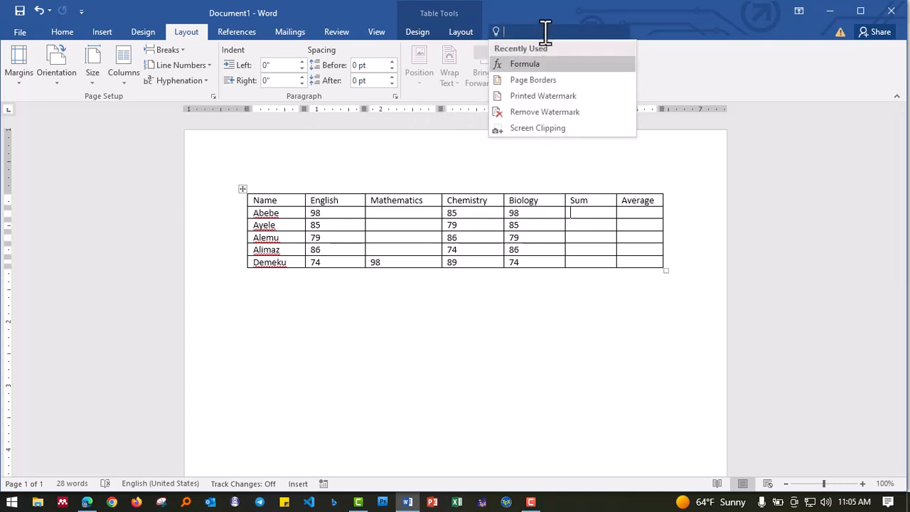
type("formula")
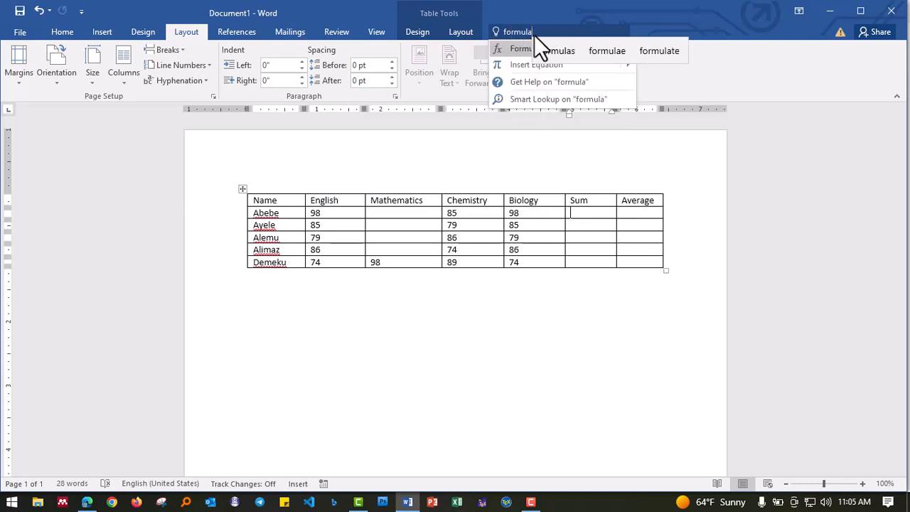
left_click(512, 50)
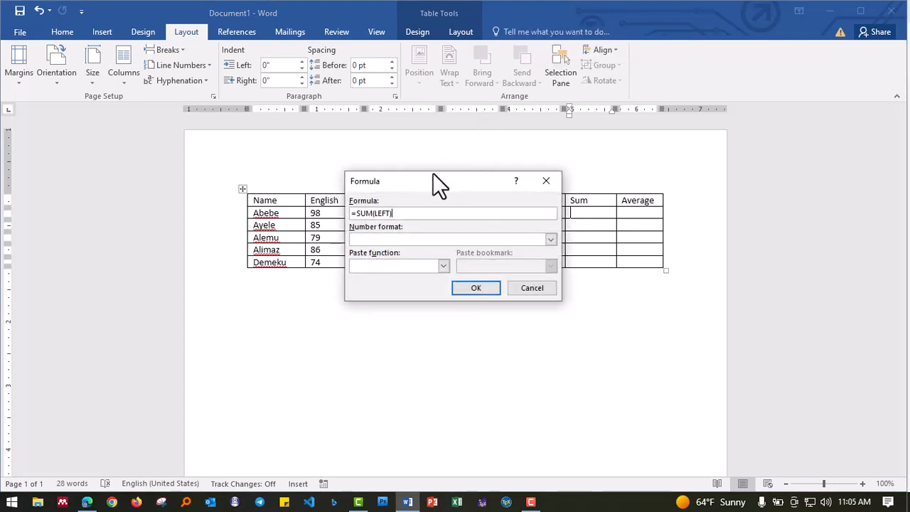
left_click_drag(436, 187, 463, 320)
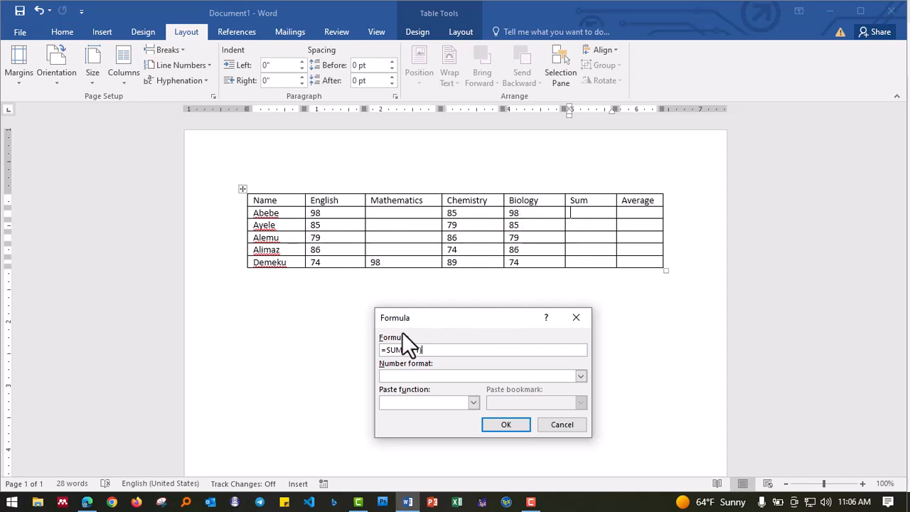
left_click(506, 424)
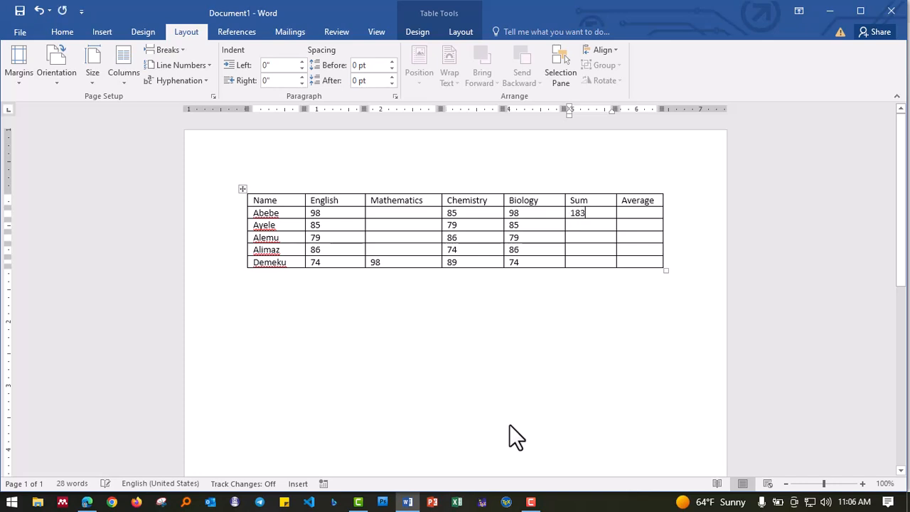
Insert a formula in the second student's Sum cell that adds the scores in that row, =SUM(left)
left_click(593, 225)
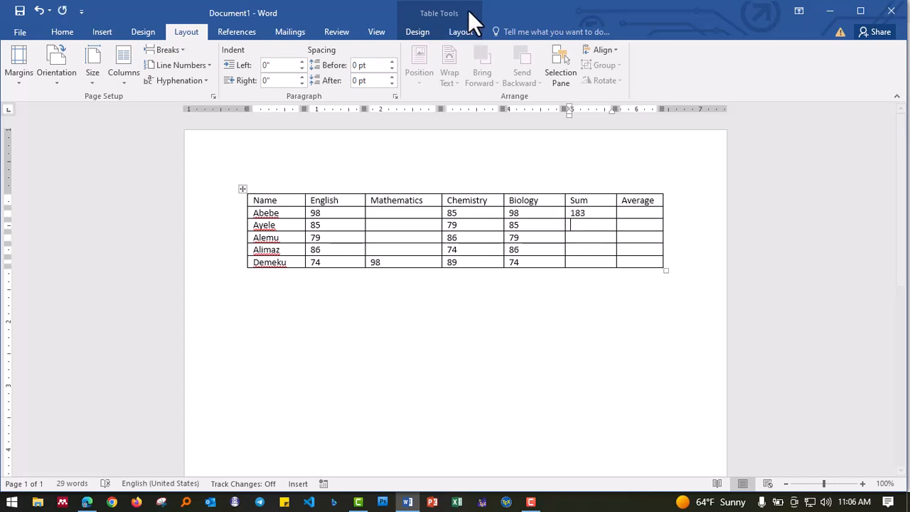
left_click(539, 29)
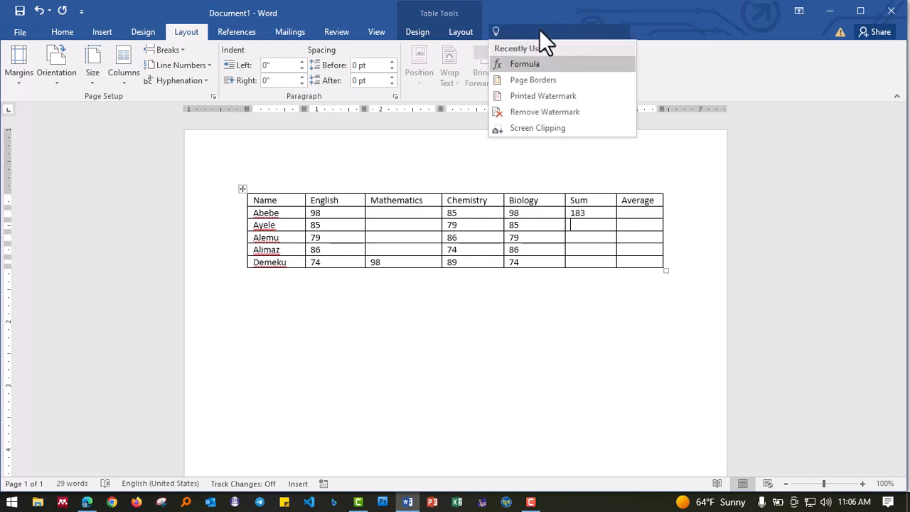
type("for")
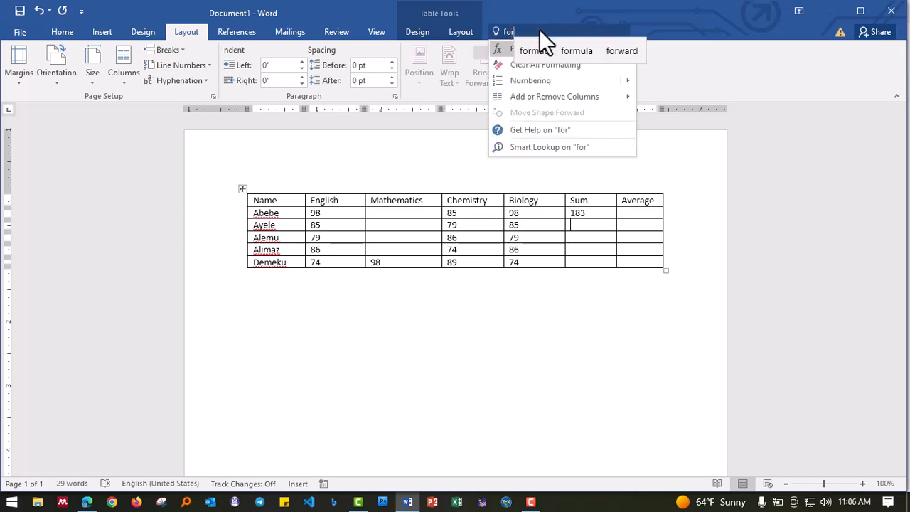
left_click(499, 49)
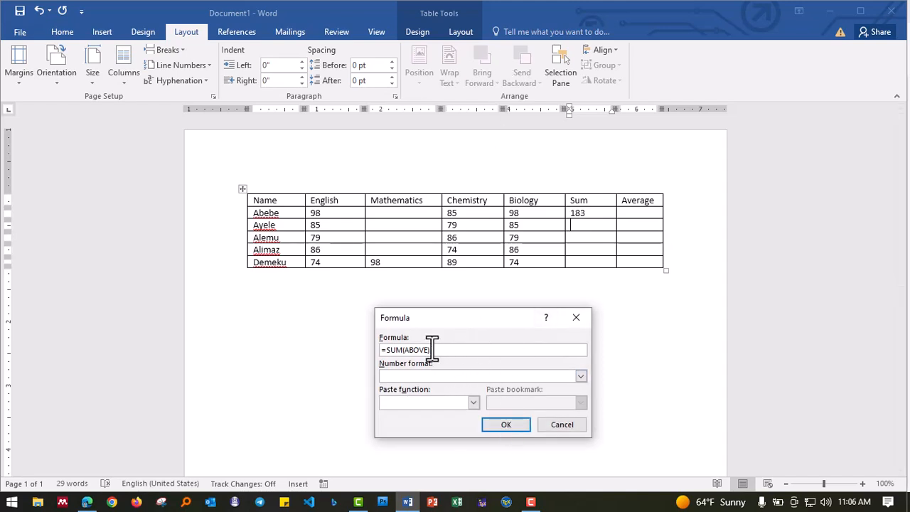
key("BackSpace")
key("BackSpace")
key("BackSpace")
key("BackSpace")
key("BackSpace")
key("BackSpace")
type("left")
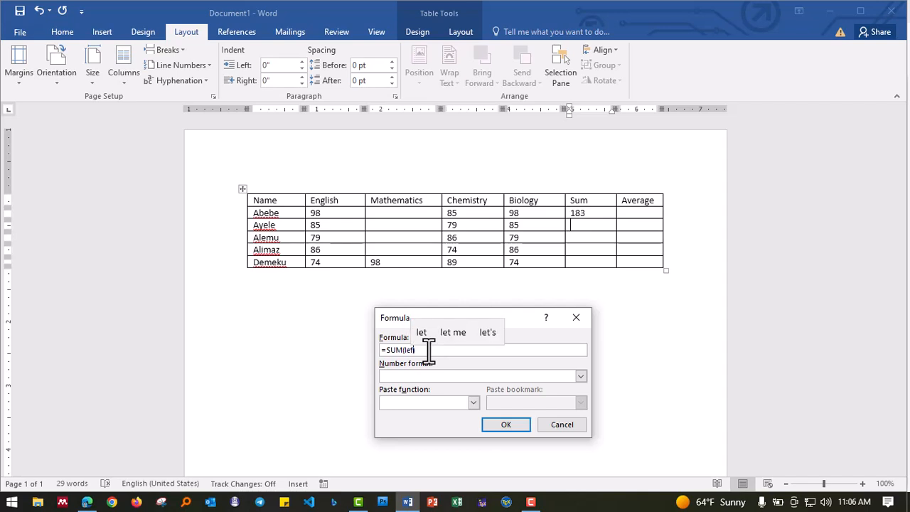
key("Return")
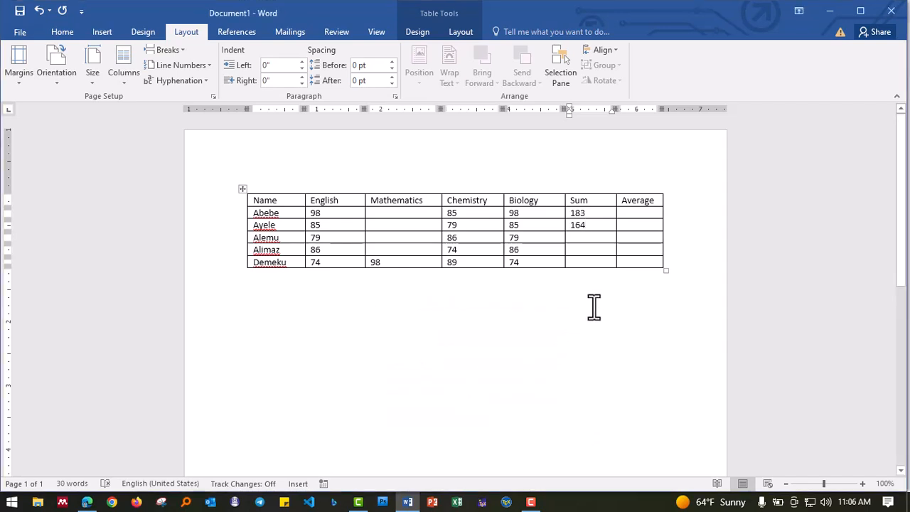
Total the third student's scores in the Sum column with the formula =SUM(left)
left_click(539, 30)
type("for")
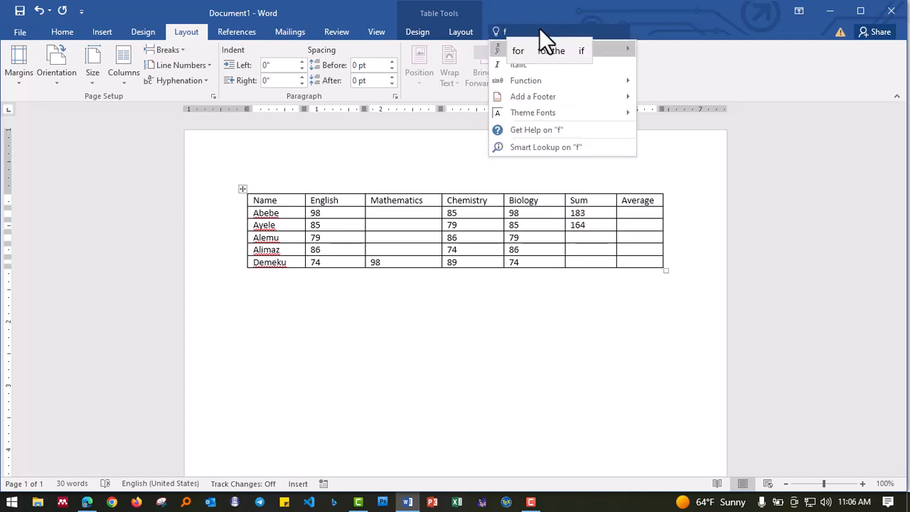
left_click(499, 45)
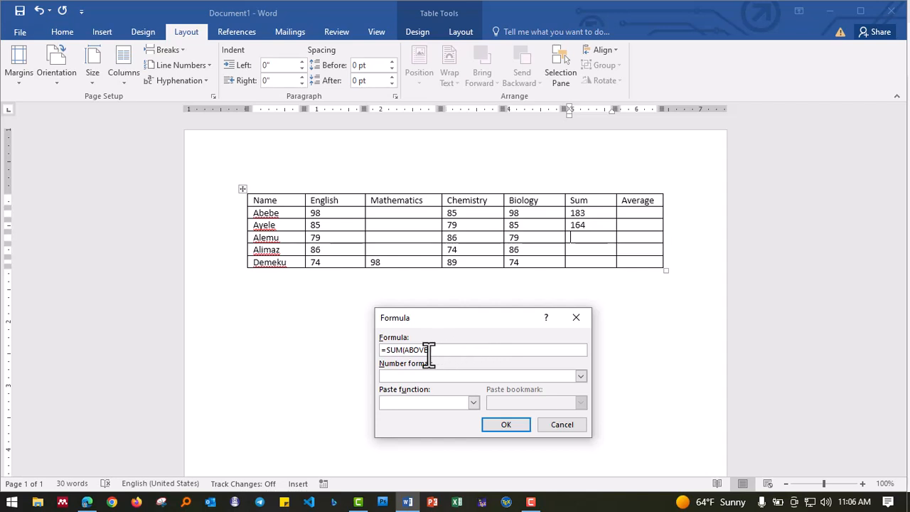
key("BackSpace")
key("BackSpace")
key("BackSpace")
key("BackSpace")
key("BackSpace")
key("BackSpace")
type("left)")
key("Return")
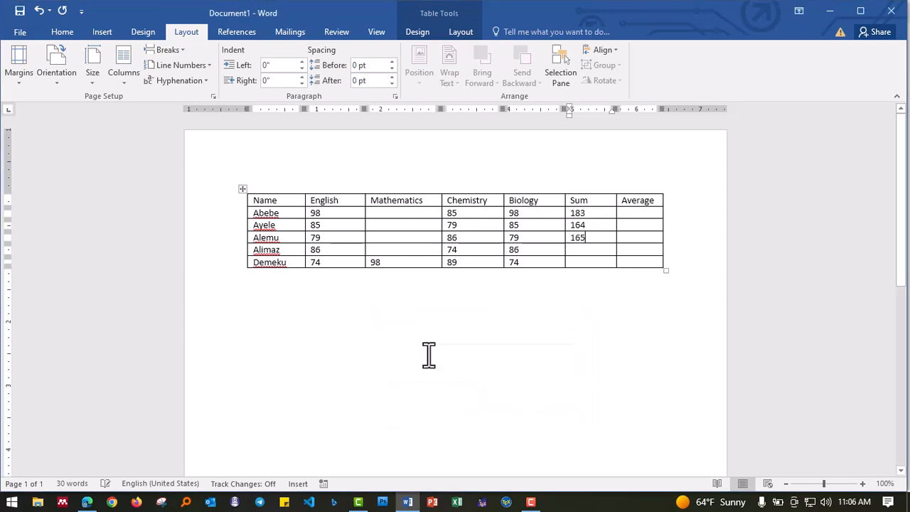
Add the formula =SUM(left) to the fourth student's Sum cell
left_click(594, 251)
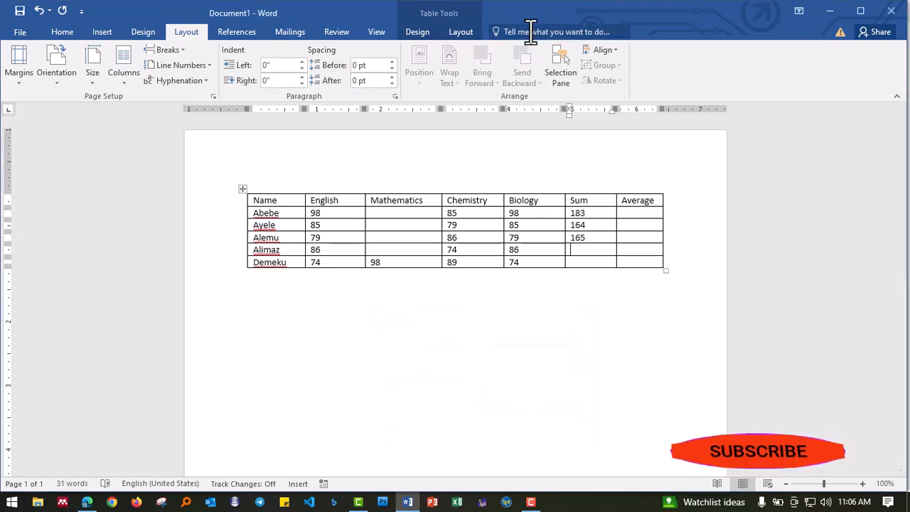
left_click(528, 31)
type("for")
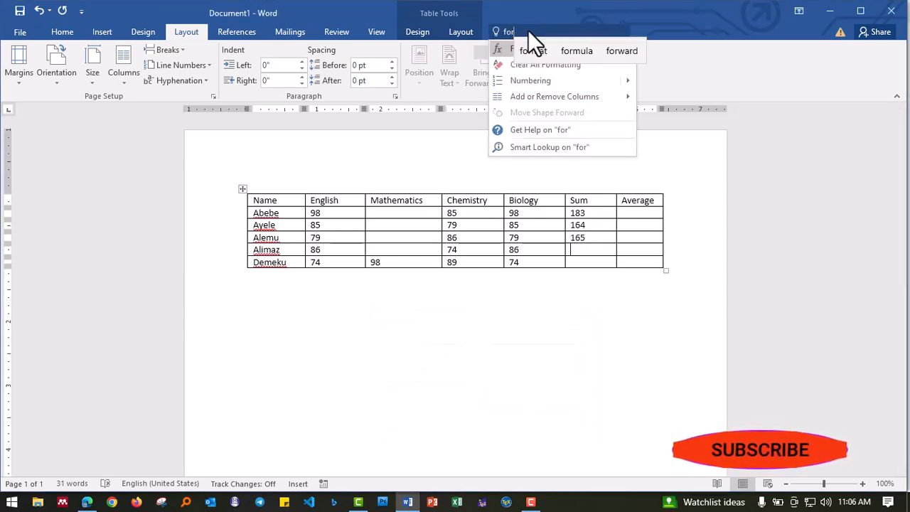
left_click(506, 48)
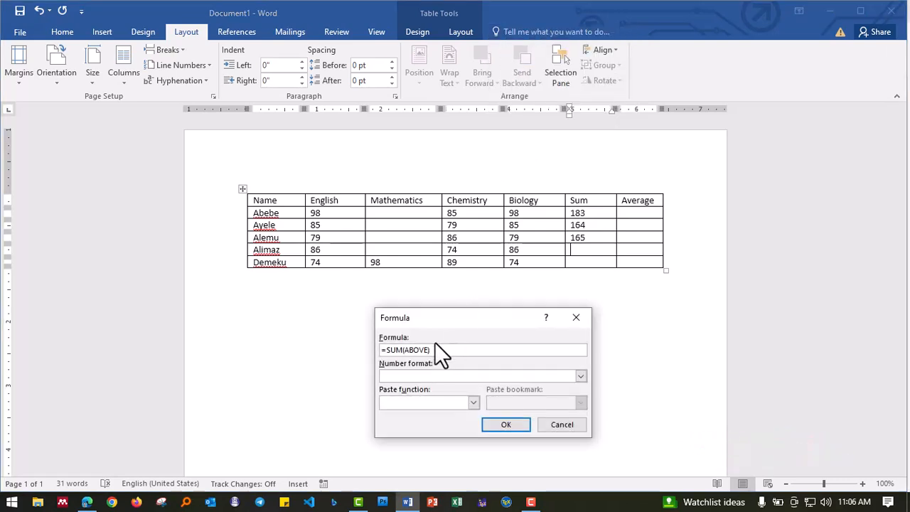
key("BackSpace")
key("BackSpace")
key("BackSpace")
key("BackSpace")
key("BackSpace")
type("left")
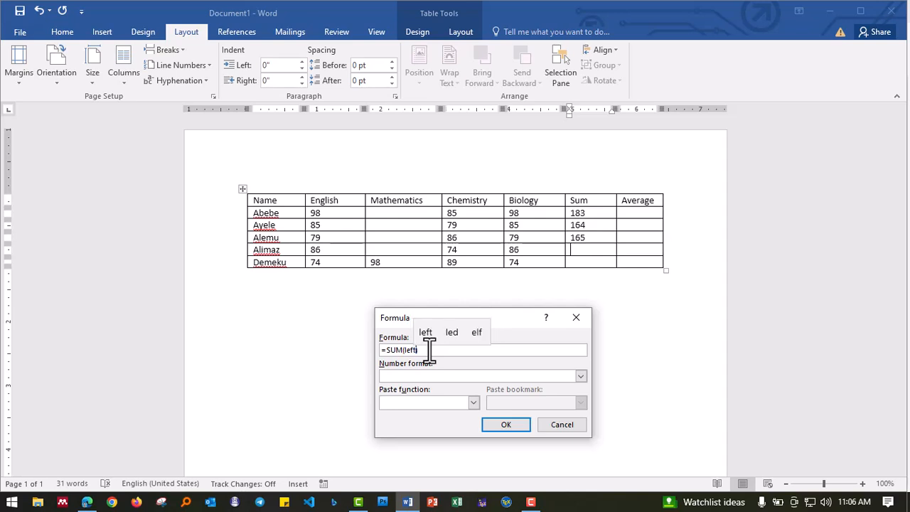
key("Return")
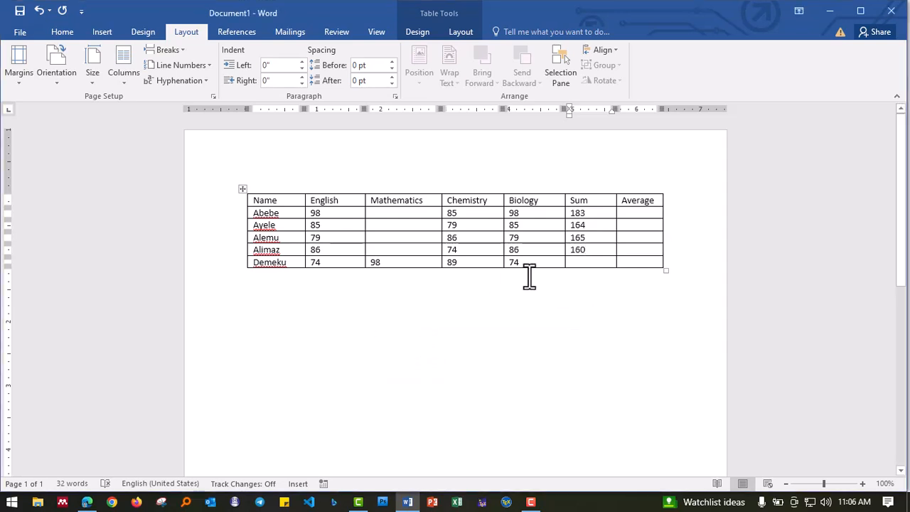
Fill the last student's Sum cell with the formula =SUM(left)
left_click(582, 264)
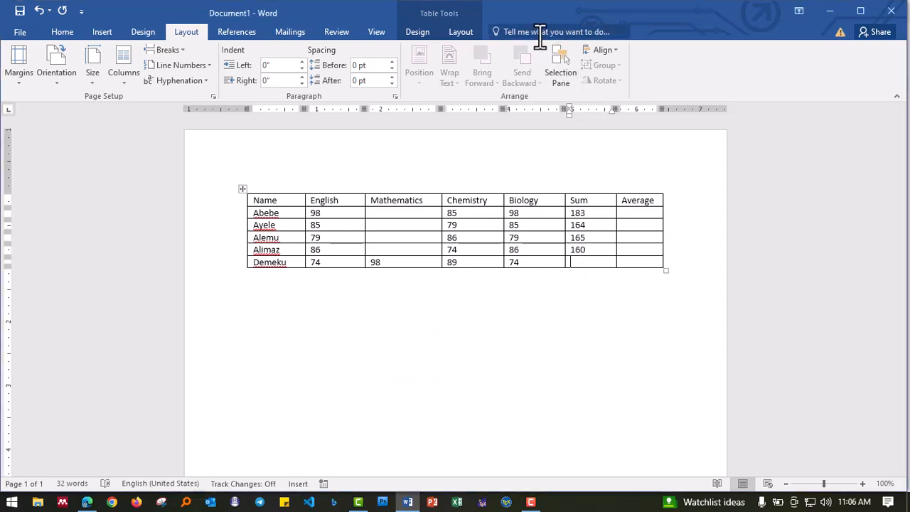
left_click(533, 31)
type("formu")
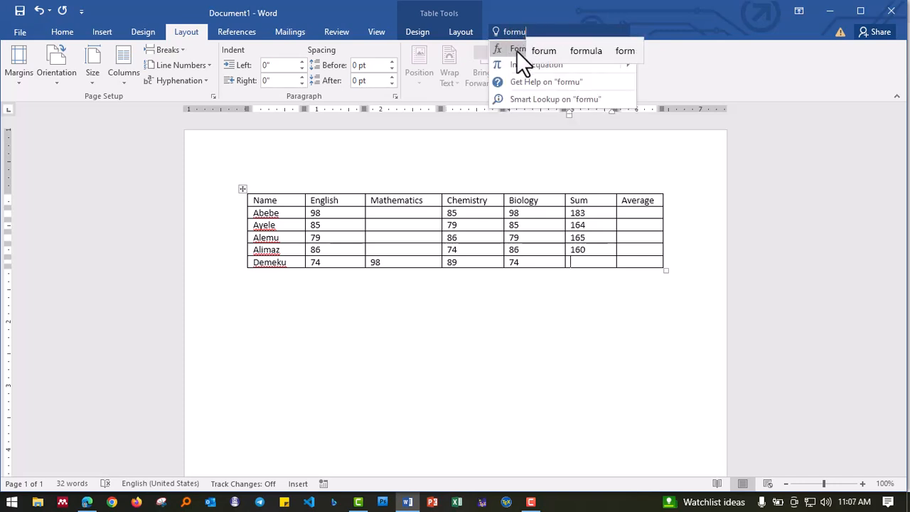
left_click(516, 50)
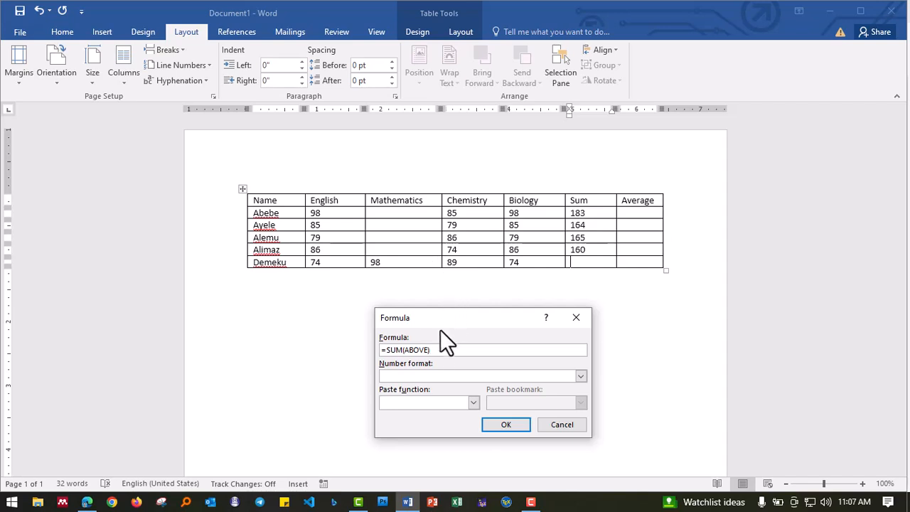
key("BackSpace")
key("BackSpace")
key("BackSpace")
key("BackSpace")
key("BackSpace")
key("BackSpace")
type("left")
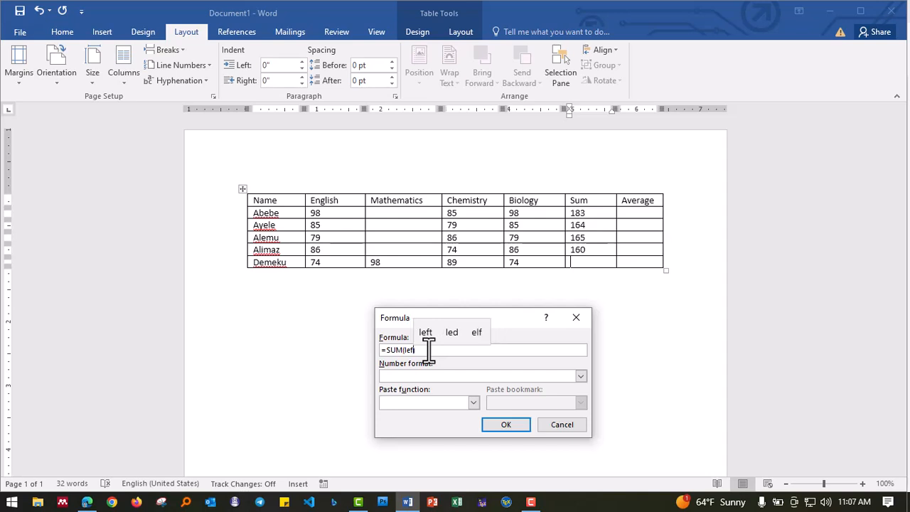
type(")")
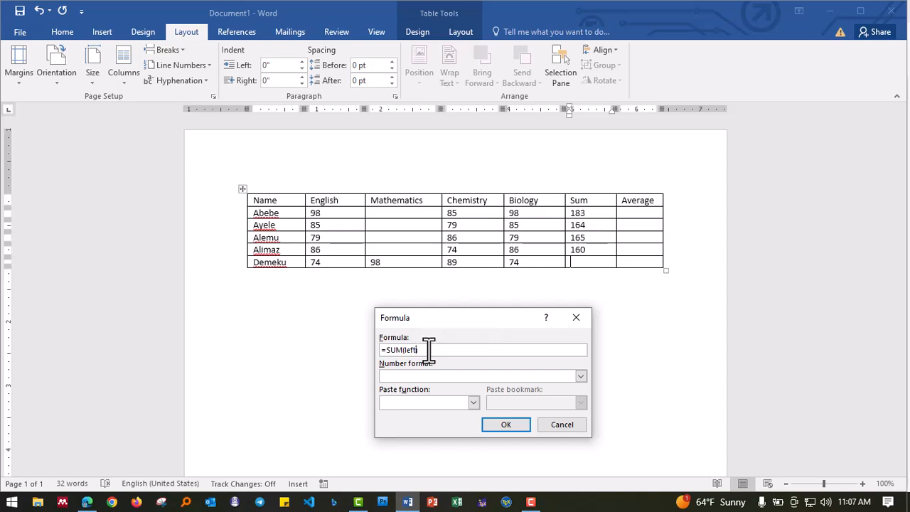
key("Return")
left_click(643, 211)
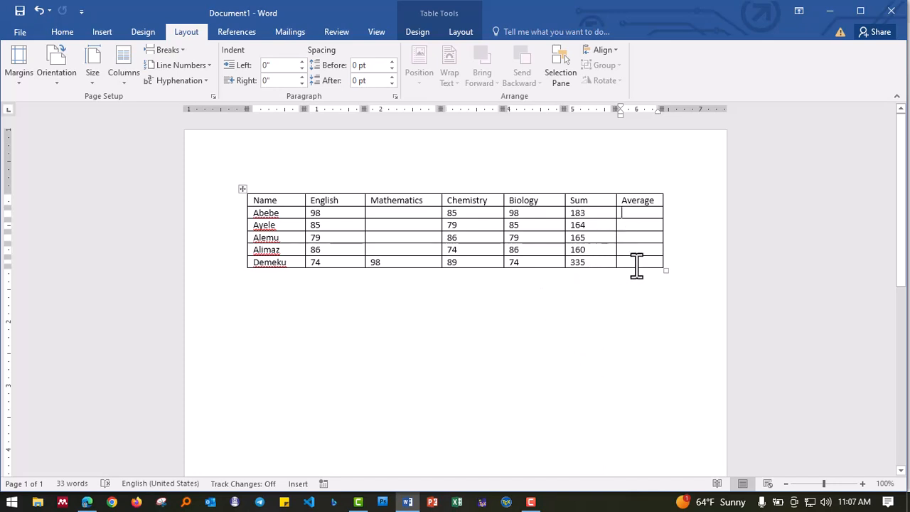
left_click(424, 212)
type("9")
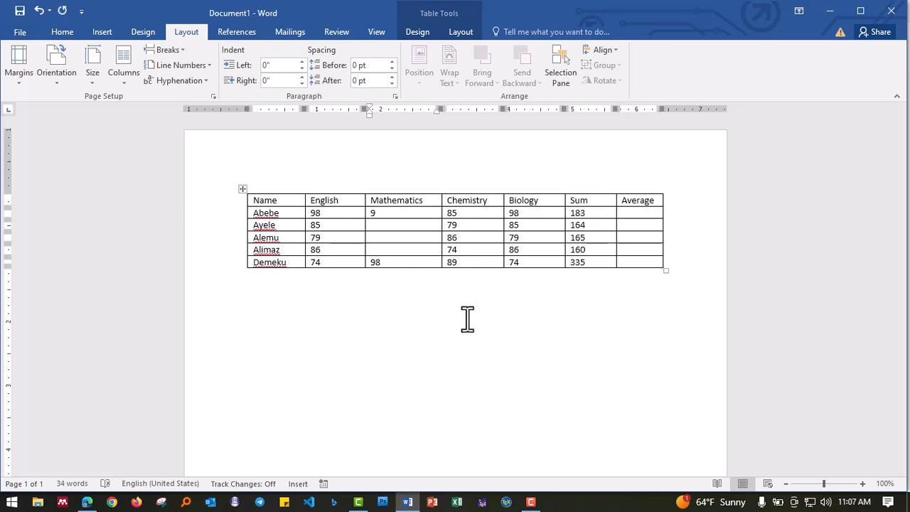
key("BackSpace")
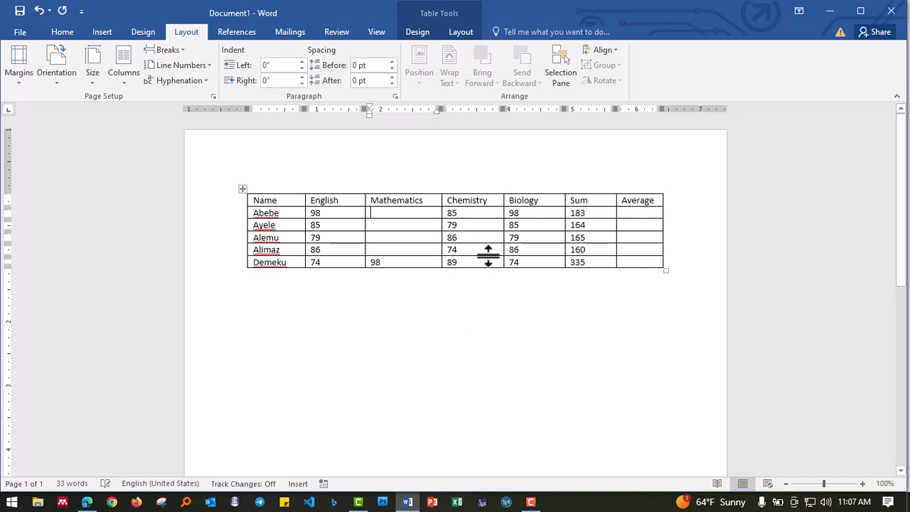
Copy the first four students' Chemistry scores into the empty Mathematics cells of the same rows
left_click_drag(476, 252, 463, 205)
key("ctrl+c")
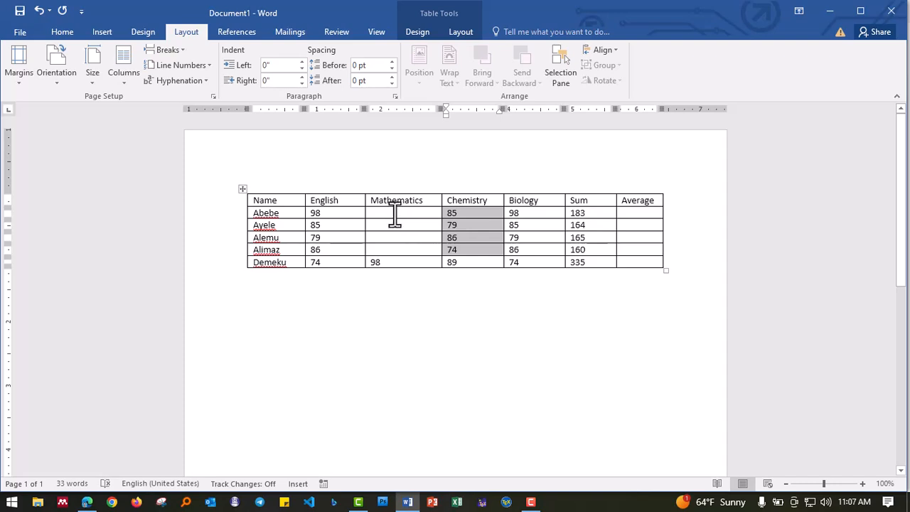
left_click_drag(397, 211, 396, 249)
key("ctrl+v")
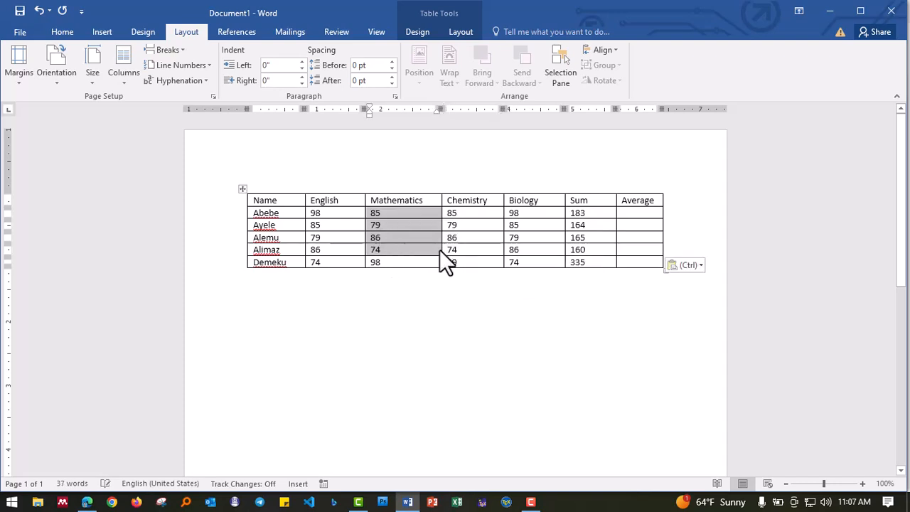
Update the Sum fields of all five students so the totals include the Mathematics scores
left_click(580, 222)
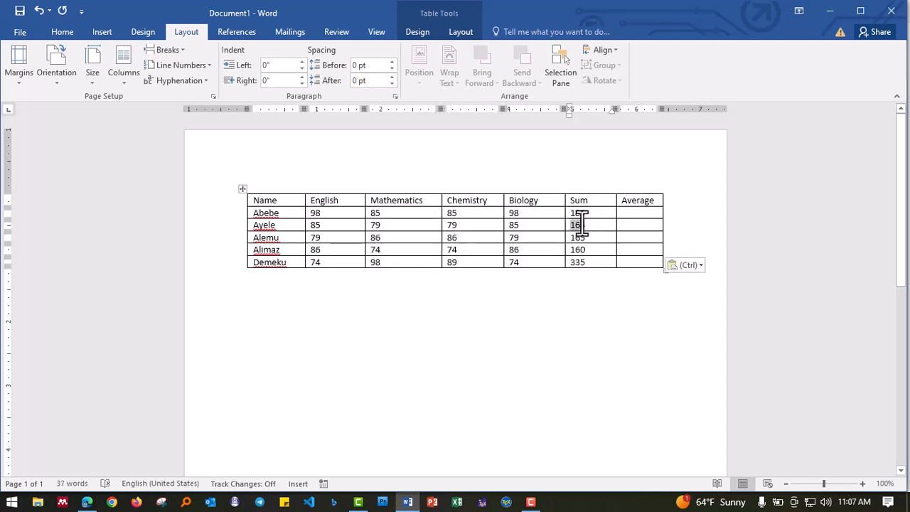
left_click(579, 214)
right_click(580, 213)
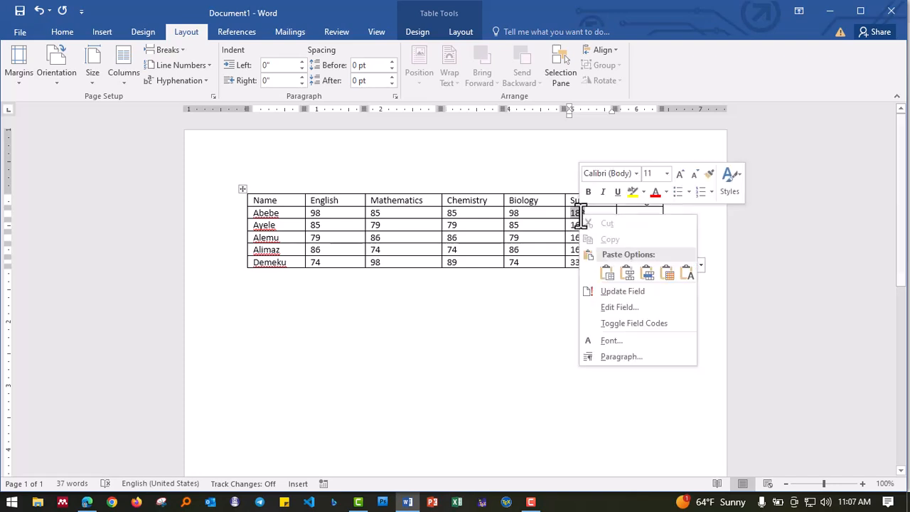
left_click(621, 290)
right_click(578, 224)
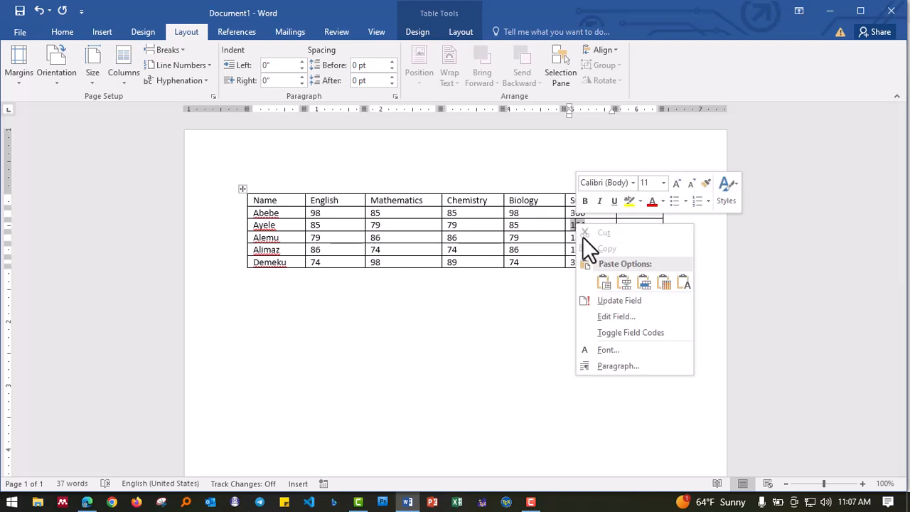
left_click(620, 300)
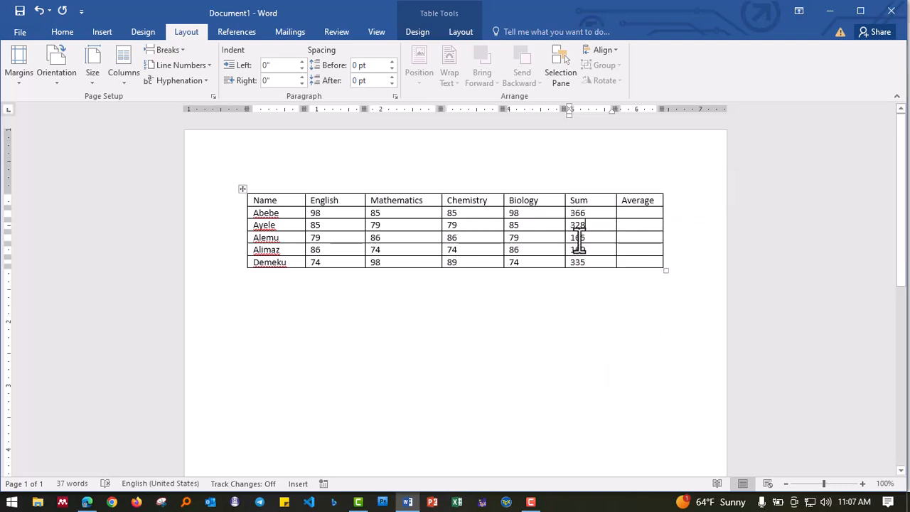
right_click(578, 239)
left_click(620, 316)
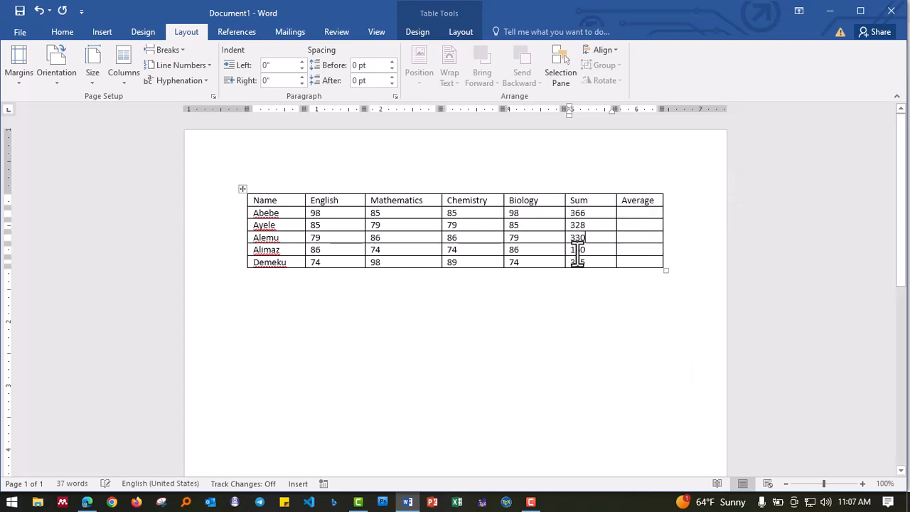
right_click(576, 253)
left_click(611, 329)
right_click(576, 263)
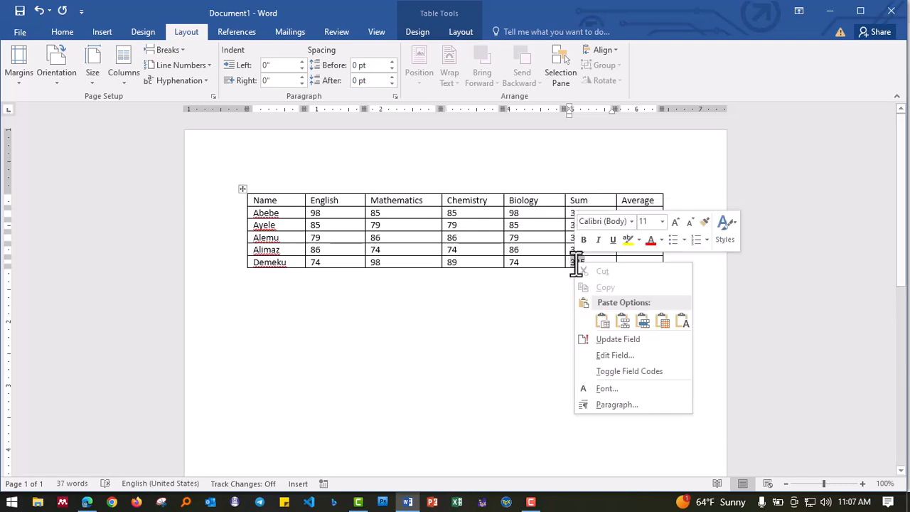
left_click(619, 339)
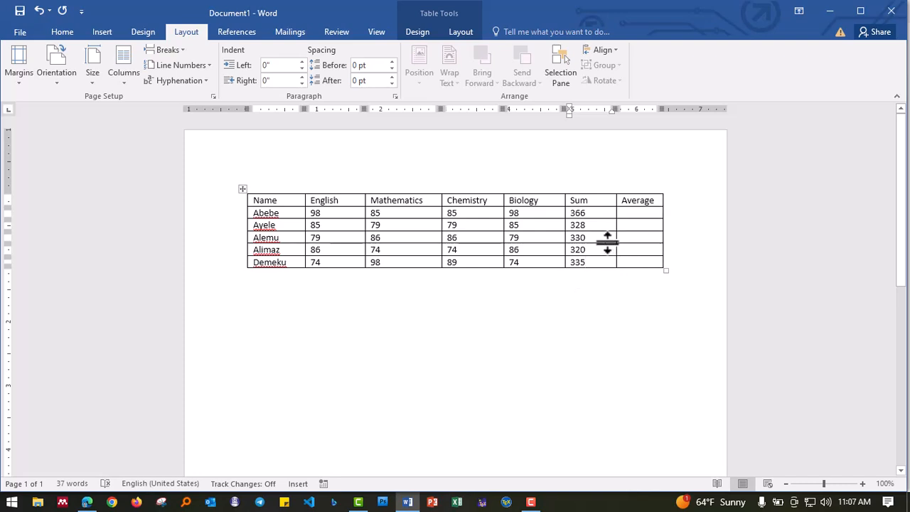
Open the Formula dialog for the first student's Average cell and browse the list of available functions
left_click(637, 213)
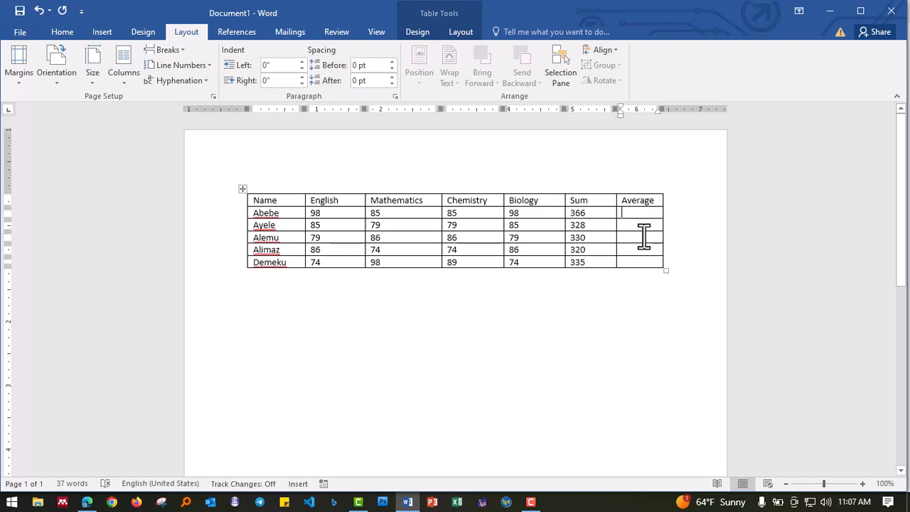
left_click(530, 28)
type("f")
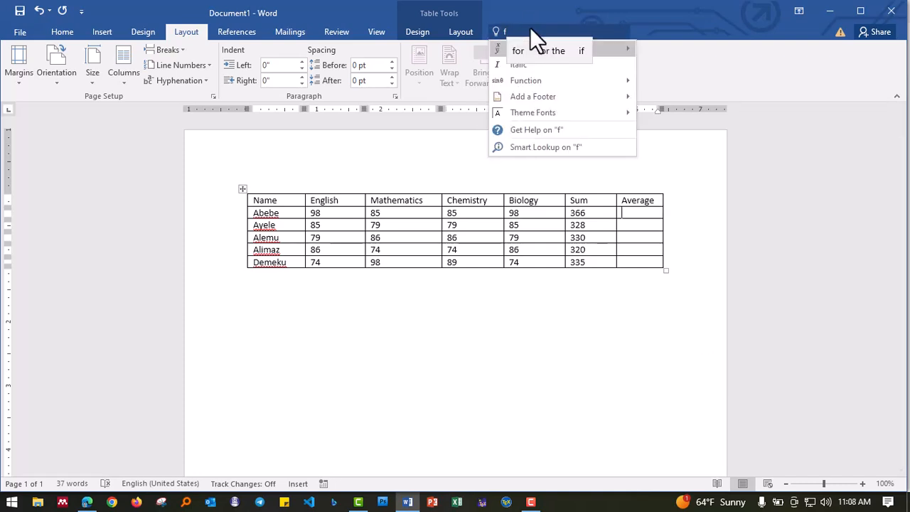
type("or")
left_click(503, 45)
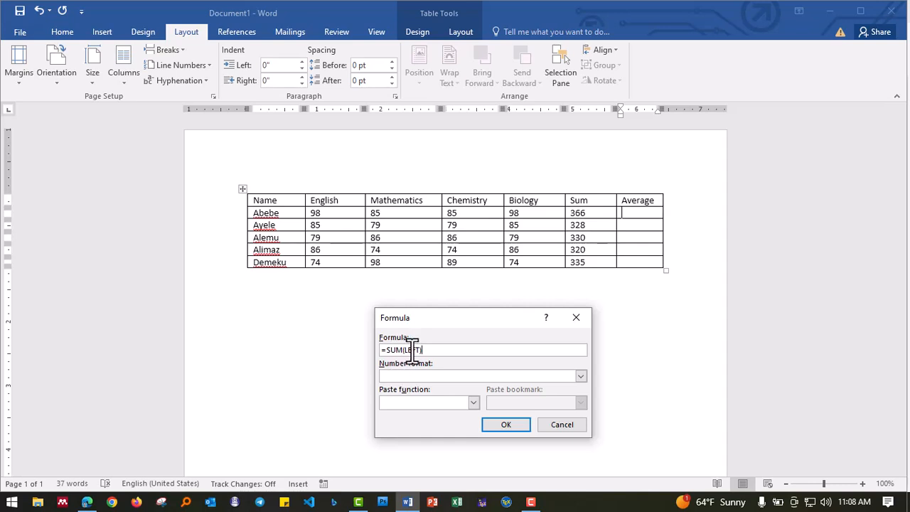
left_click_drag(458, 314, 463, 287)
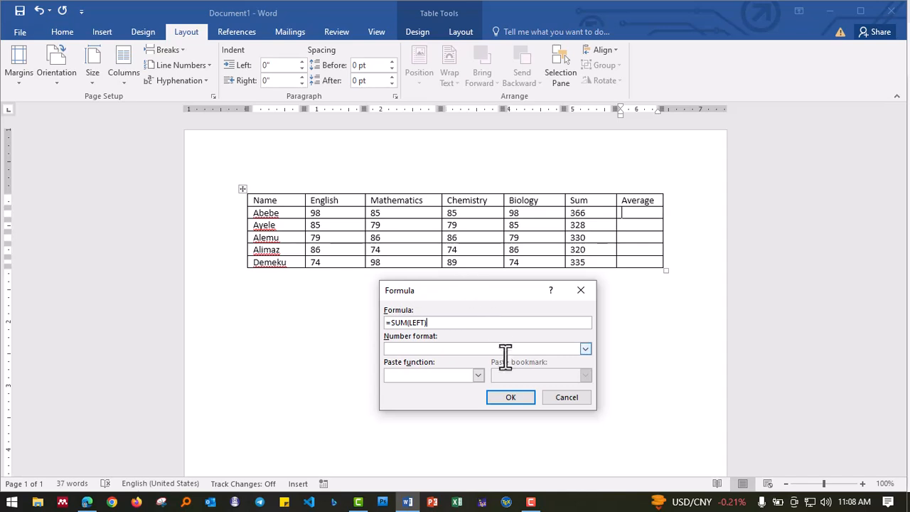
left_click(477, 375)
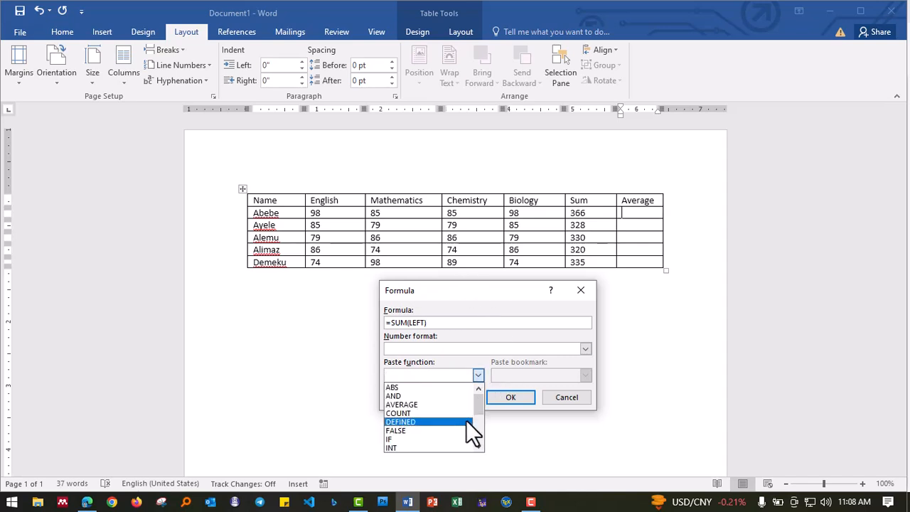
left_click(479, 446)
left_click_drag(480, 446, 479, 397)
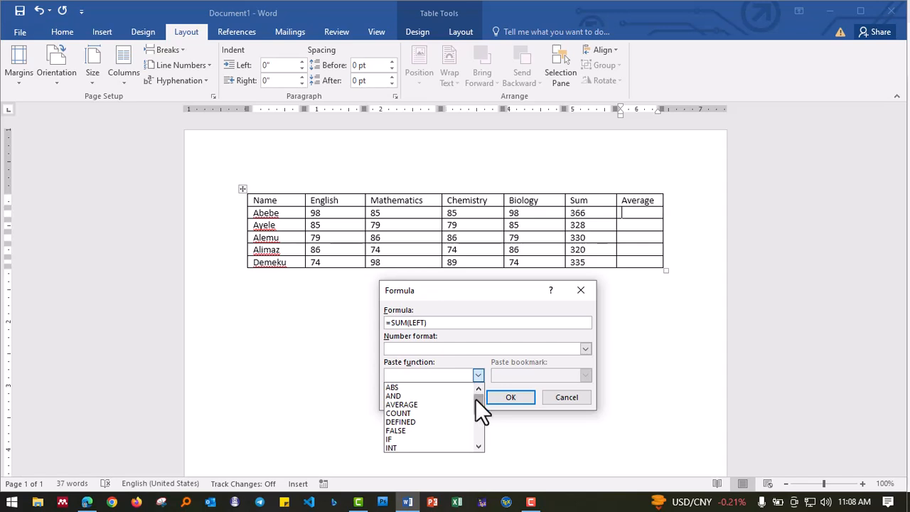
left_click(479, 447)
left_click(479, 446)
left_click(479, 446)
left_click(478, 447)
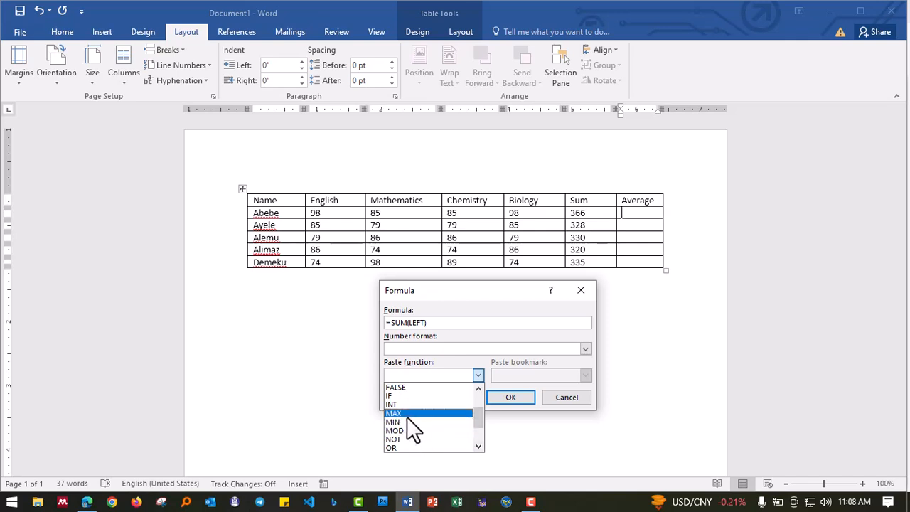
Try the formula =MAX(left) in the first student's Average cell
left_click(407, 414)
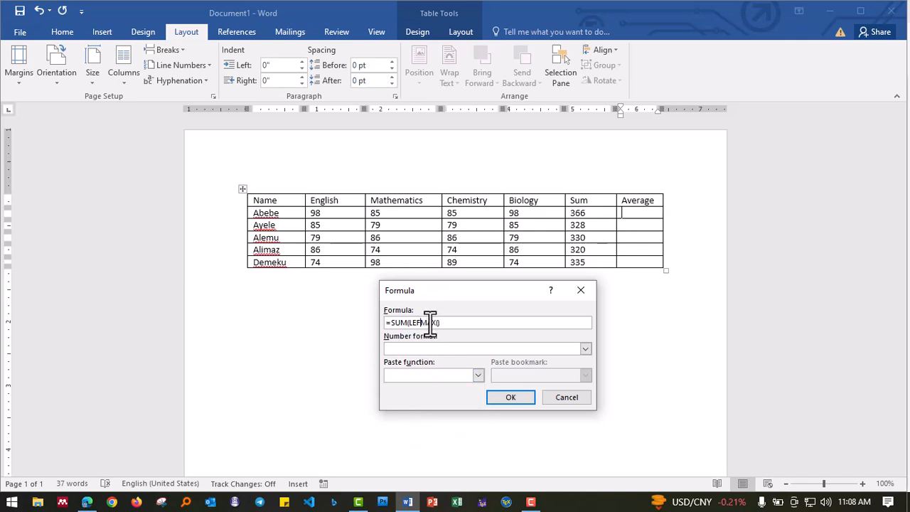
key("BackSpace")
key("BackSpace")
key("BackSpace")
key("BackSpace")
key("BackSpace")
key("BackSpace")
type("left")
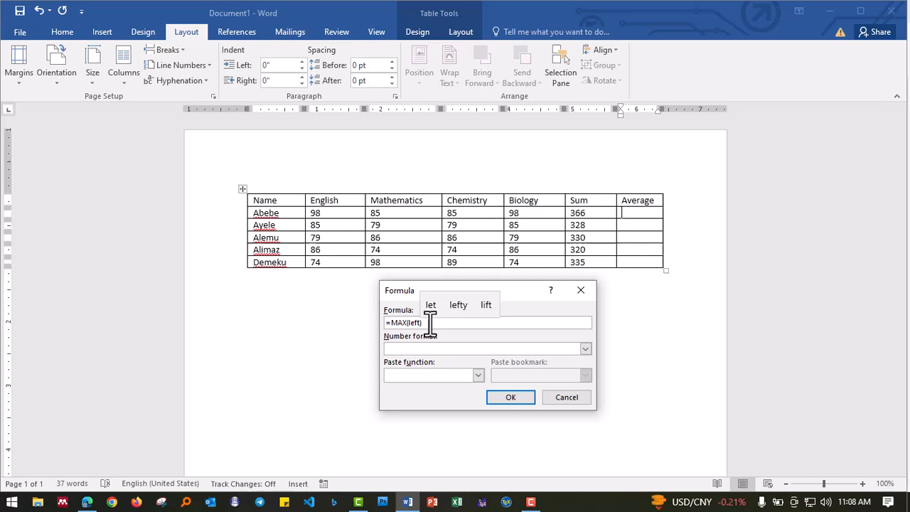
key("Return")
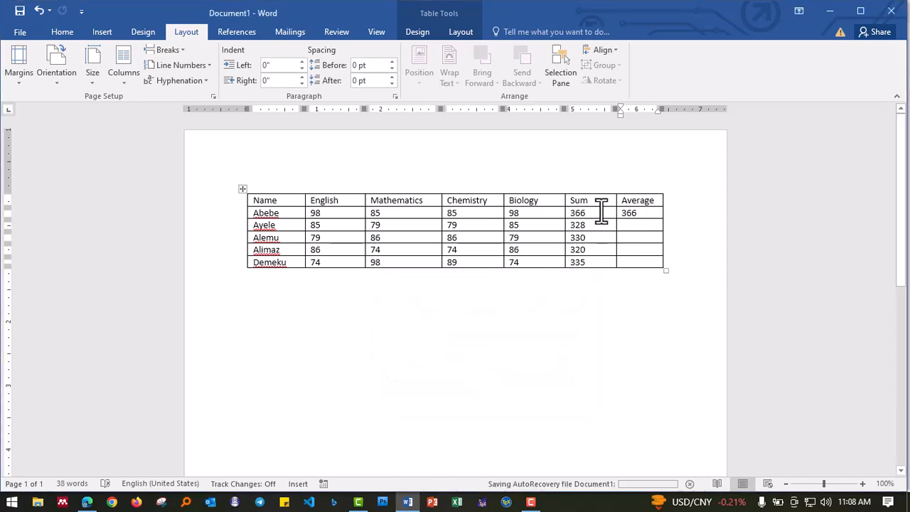
Remove the MAX formula from the first student's Average cell
left_click_drag(598, 214, 324, 217)
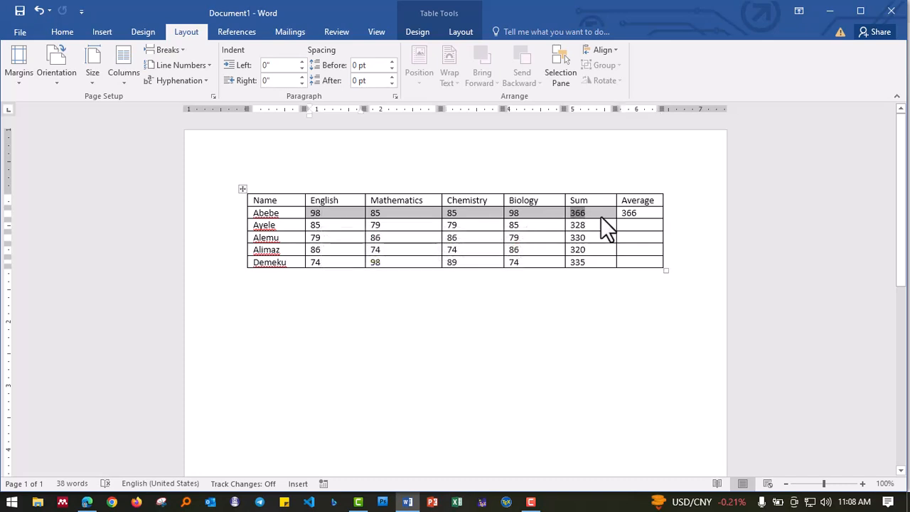
left_click(601, 217)
key("Tab")
key("Delete")
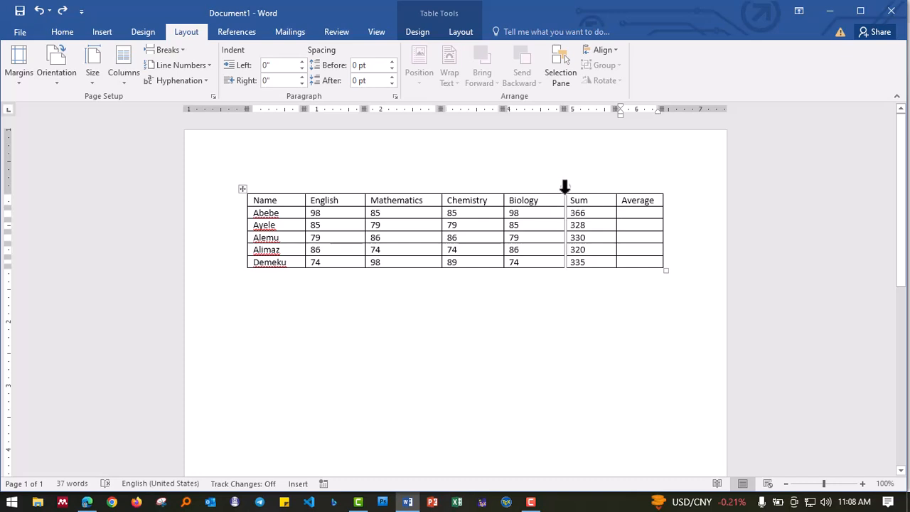
Insert a blank column between Biology and Sum and move the Average heading into it
left_click(566, 186)
left_click(570, 213)
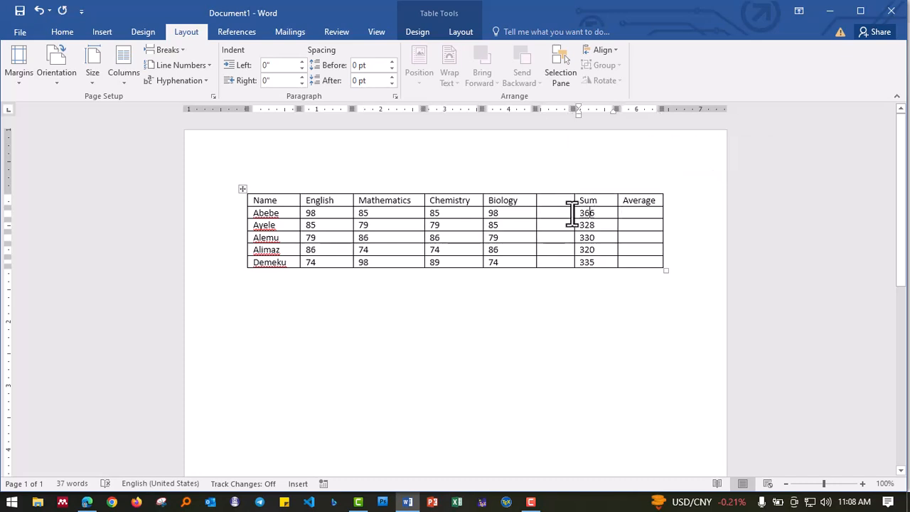
double_click(636, 200)
left_click_drag(636, 200, 564, 212)
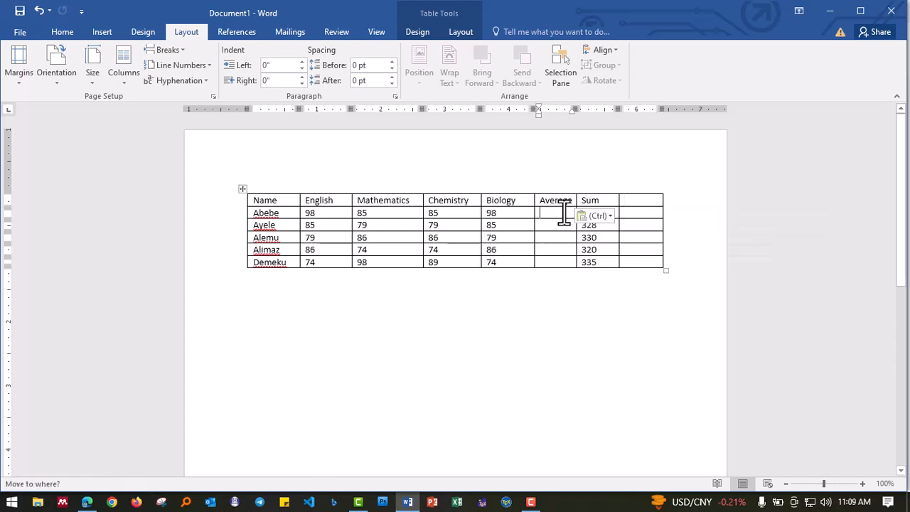
Calculate the first student's average in the new Average column with the formula =AVERAGE(left)
left_click(524, 32)
type("f")
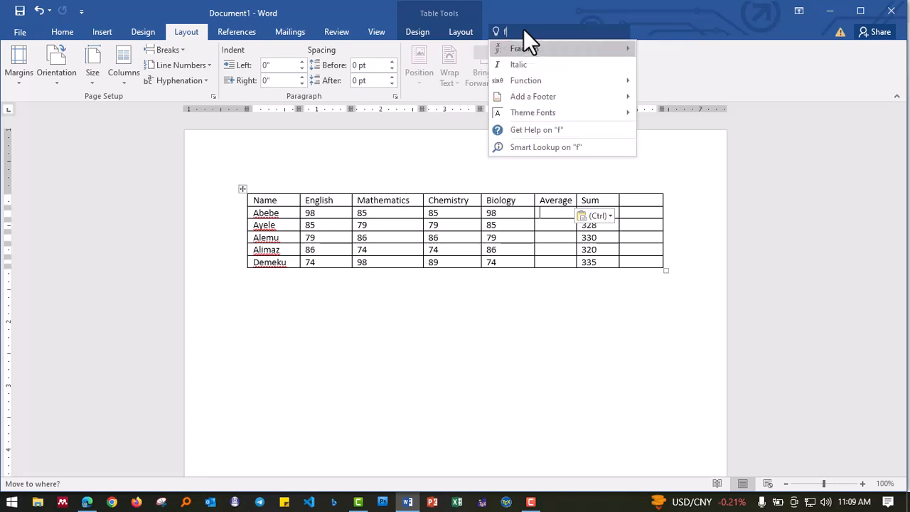
type("orm")
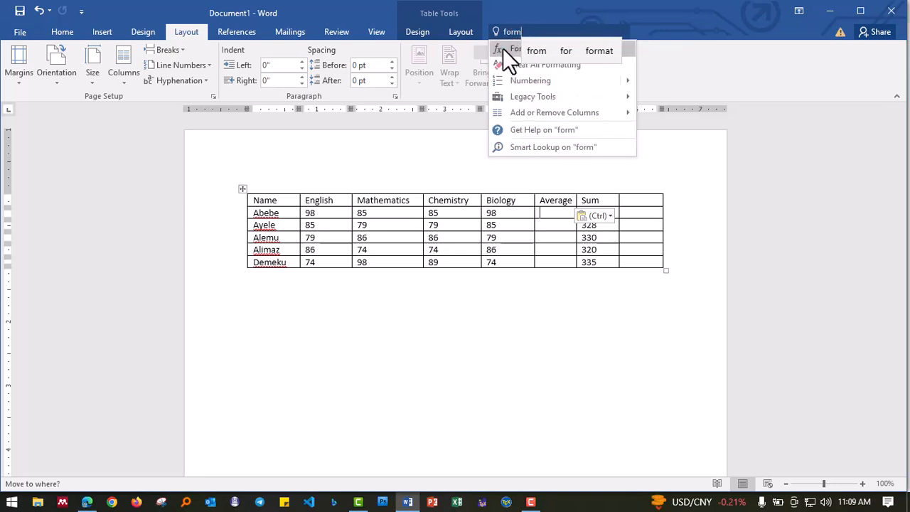
left_click(503, 48)
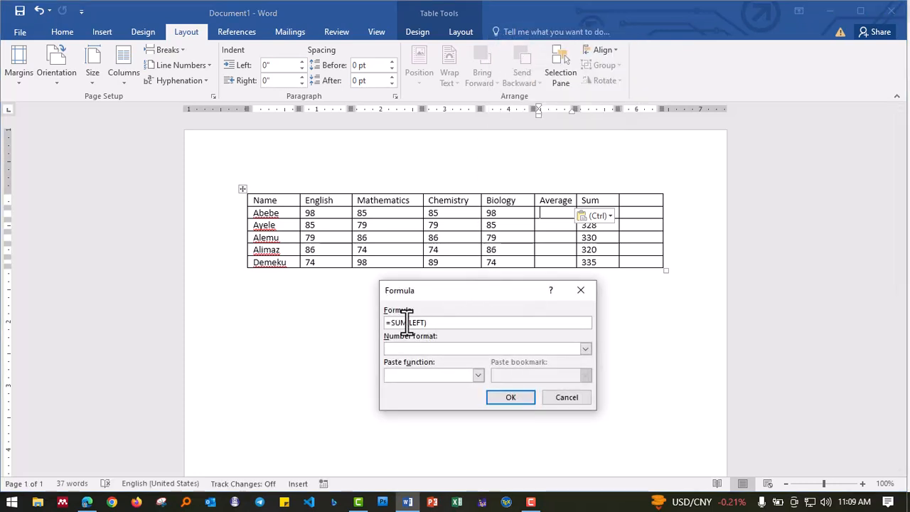
left_click(447, 375)
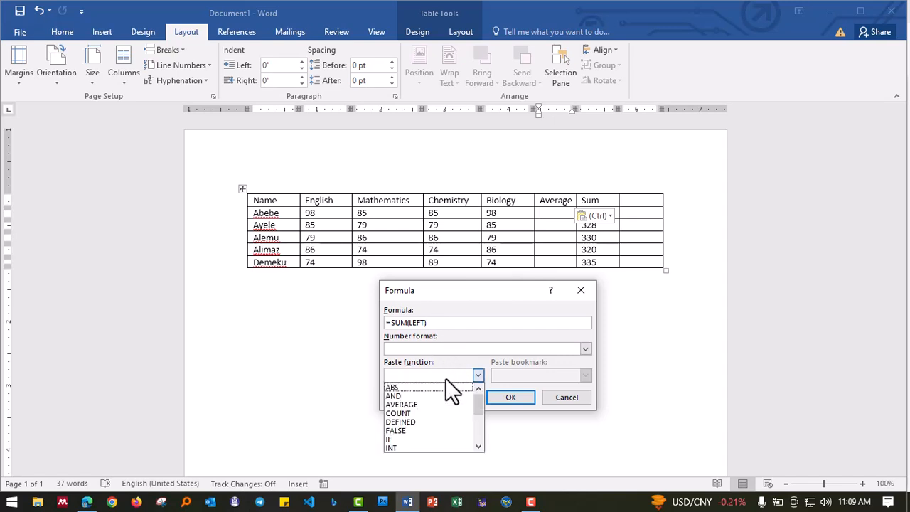
left_click(436, 404)
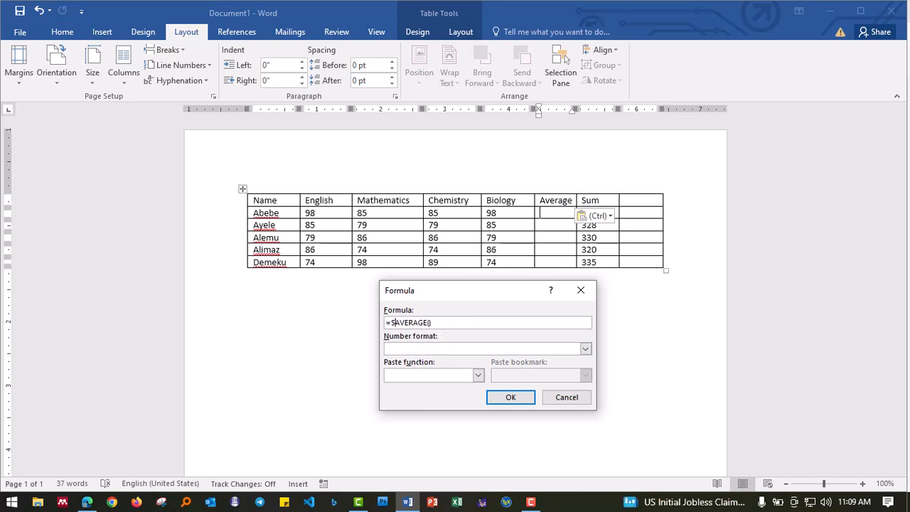
key("BackSpace")
key("BackSpace")
key("BackSpace")
key("BackSpace")
type("left")
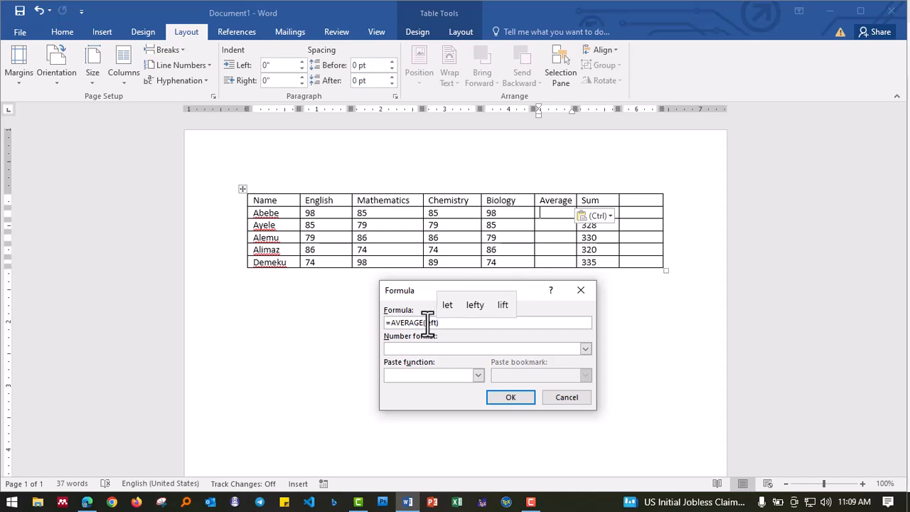
key("Return")
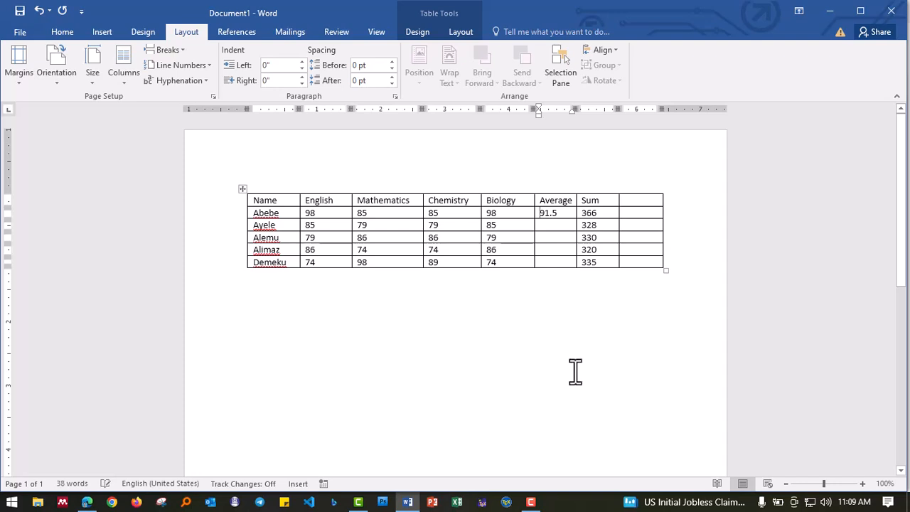
Copy the first student's average field into the Average cells of the other four students
left_click_drag(553, 214, 546, 249)
left_click(564, 213)
type("91.5 91.5 91.5 91.5")
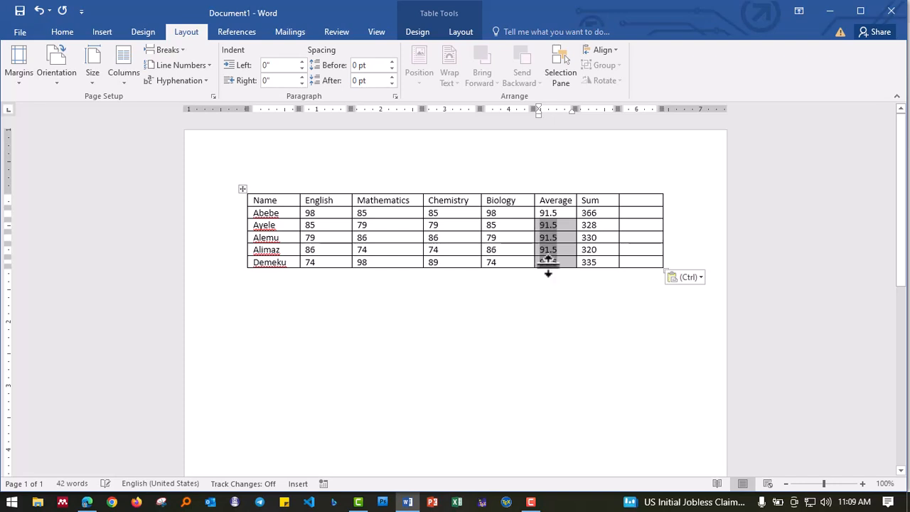
Update the four copied Average fields so each one calculates from its own row's scores
left_click(548, 226)
right_click(548, 226)
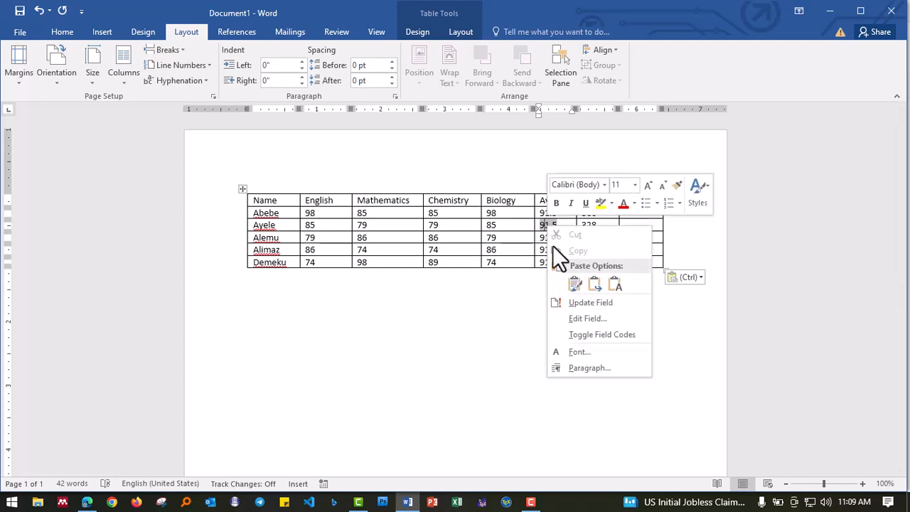
left_click(578, 301)
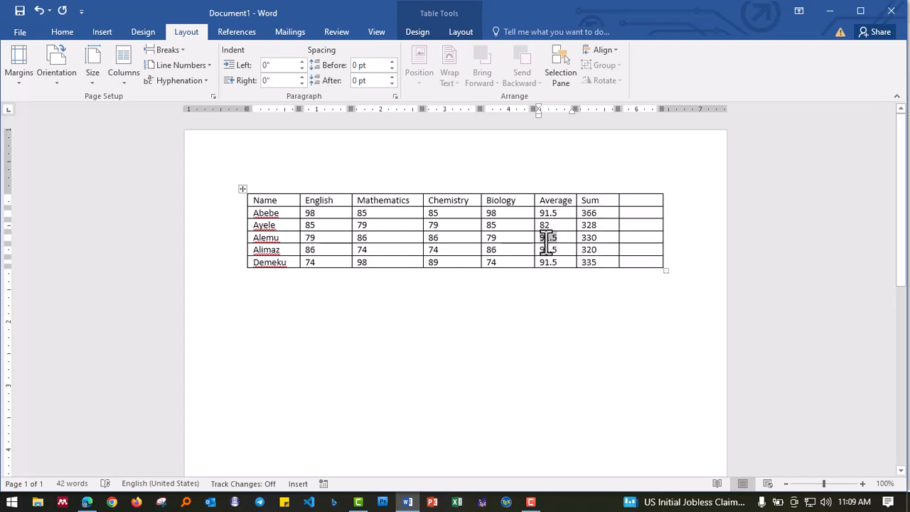
right_click(546, 241)
left_click(578, 316)
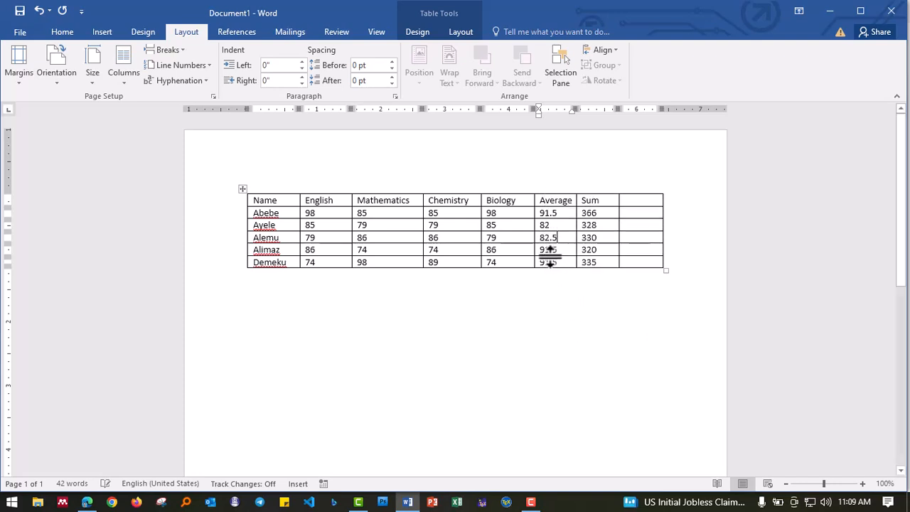
right_click(546, 250)
left_click(580, 326)
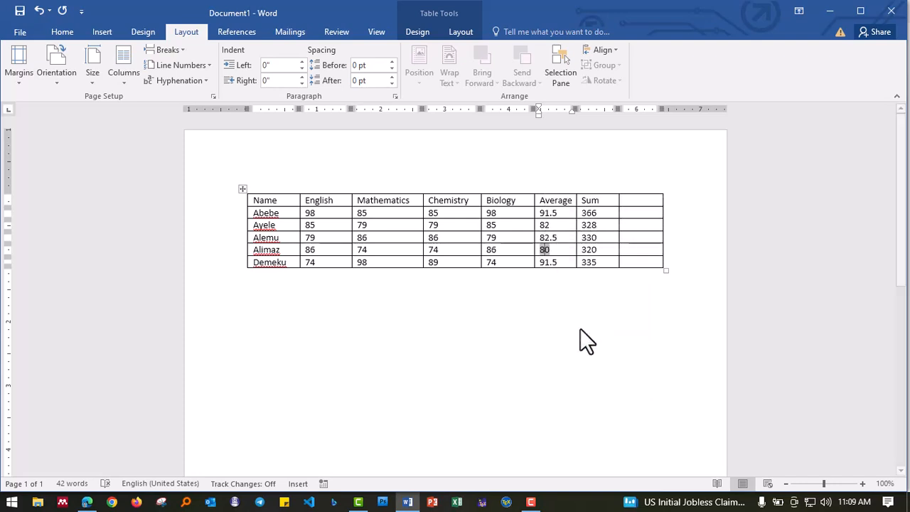
right_click(546, 262)
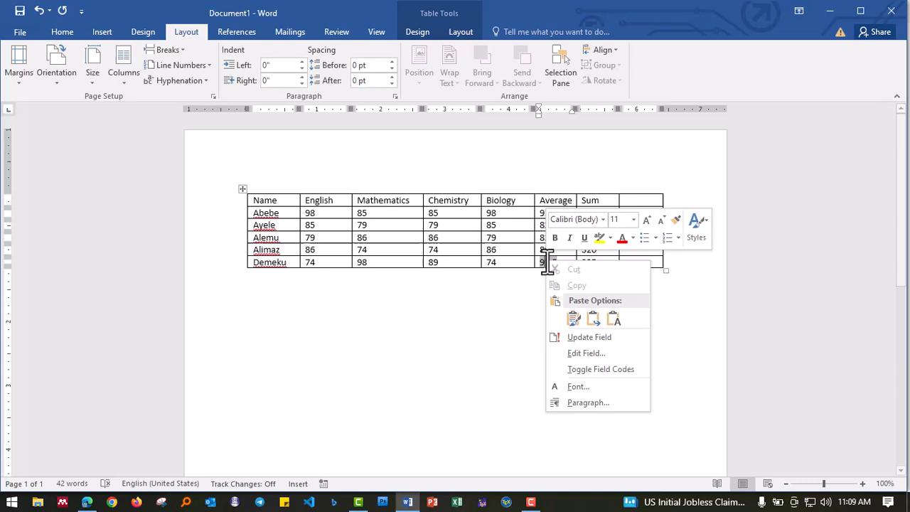
left_click(577, 337)
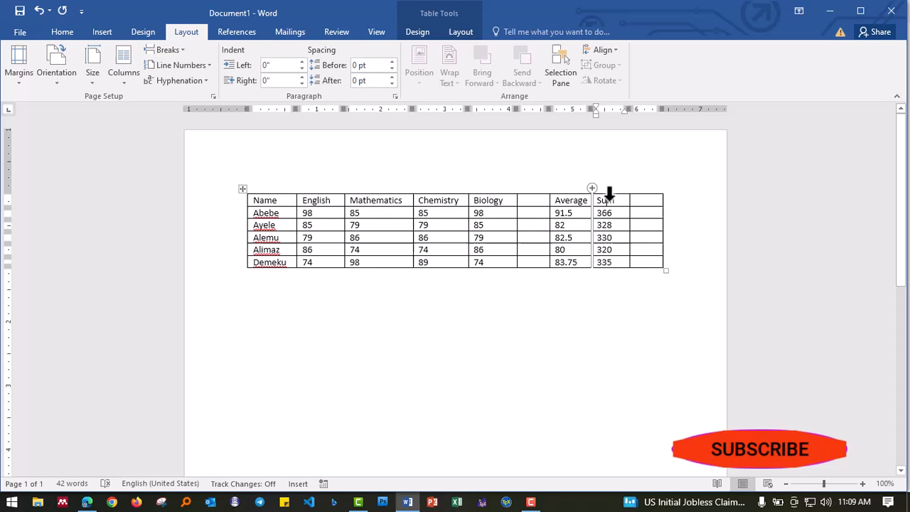
left_click(610, 197)
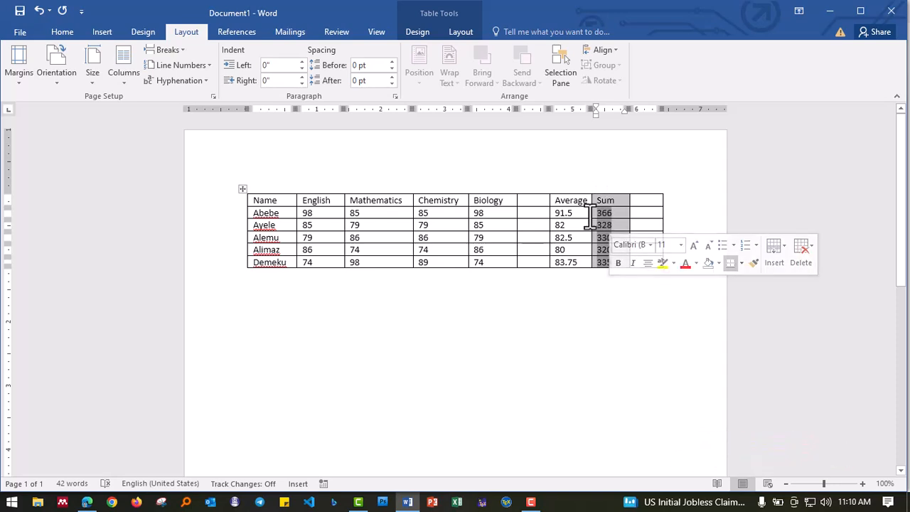
double_click(560, 226)
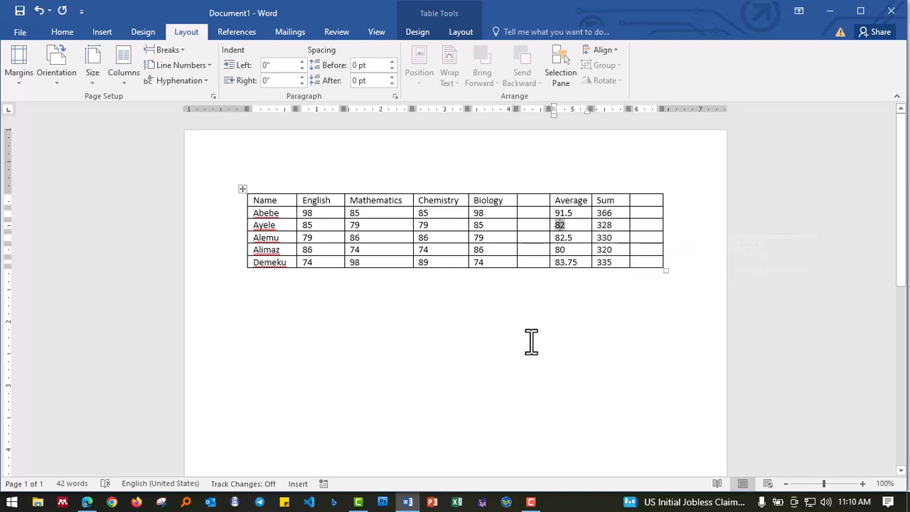
left_click(617, 263)
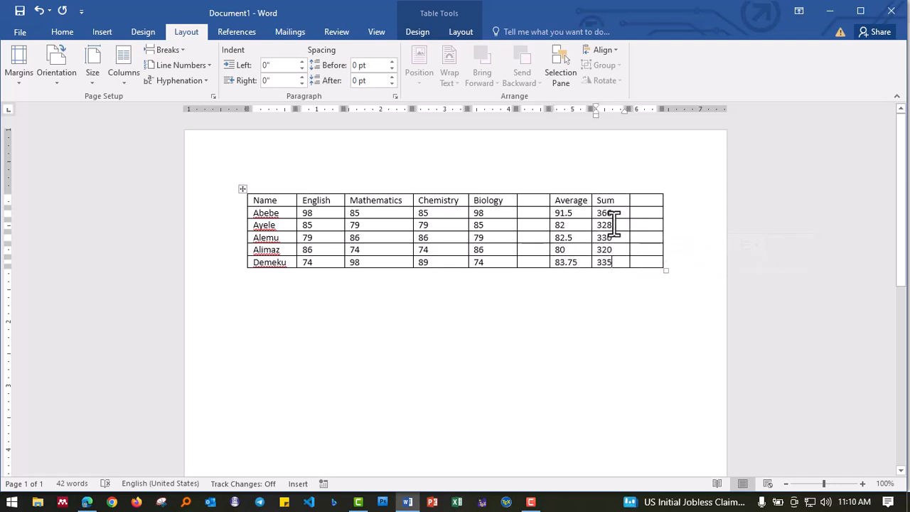
left_click_drag(625, 212, 616, 265)
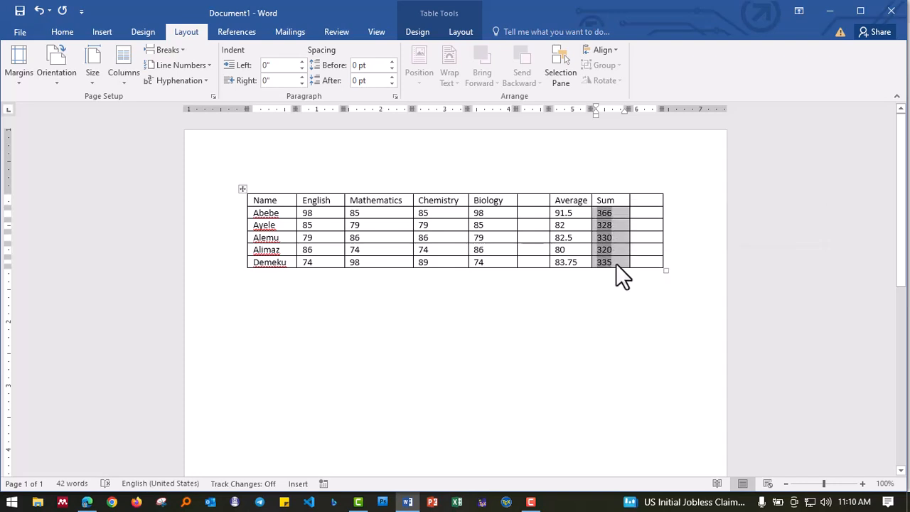
left_click(616, 263)
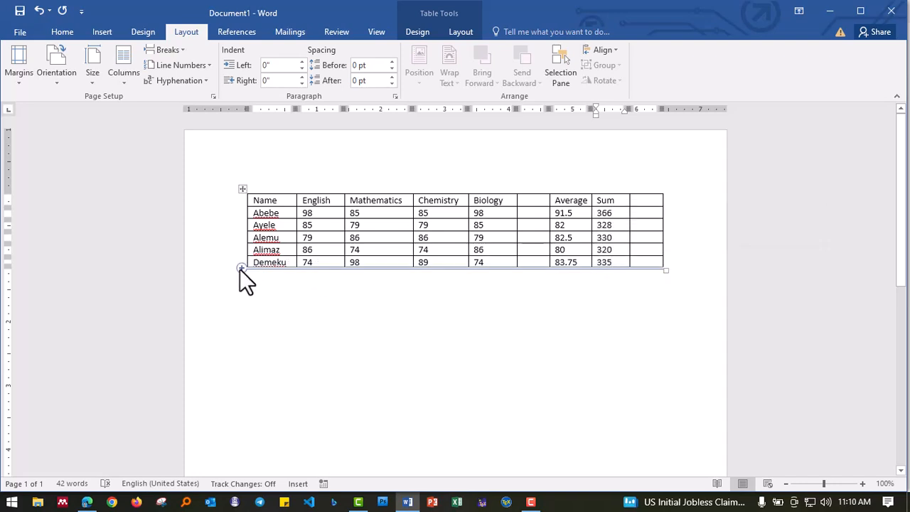
Add a row below the last student and calculate the average of the Sum column there with =AVERAGE(above)
left_click(242, 269)
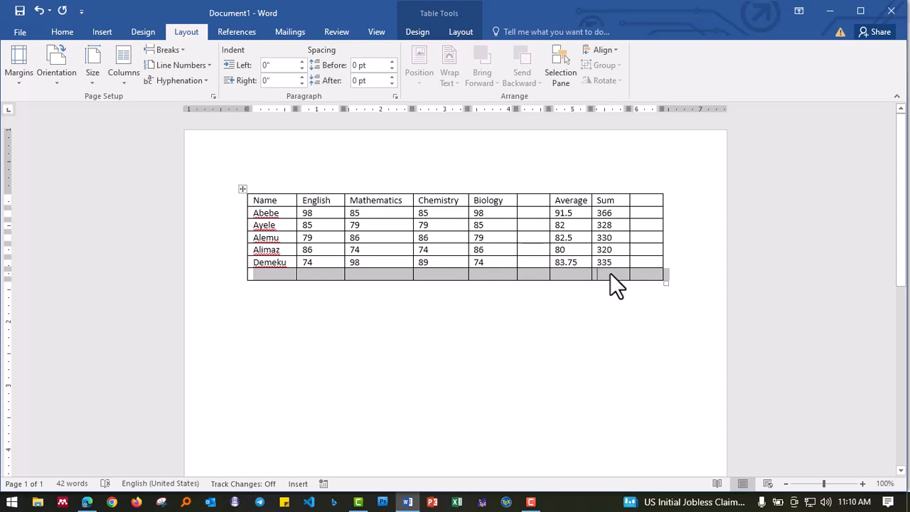
left_click(610, 274)
left_click(532, 30)
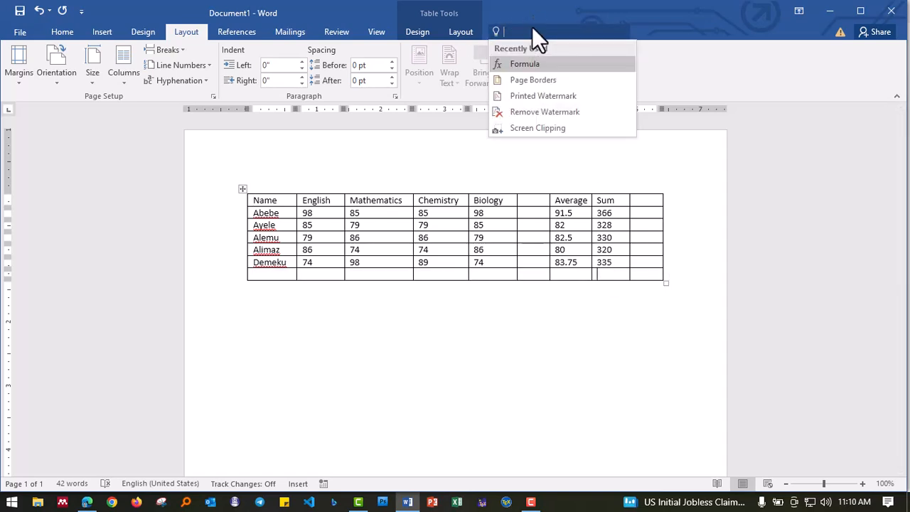
type("for")
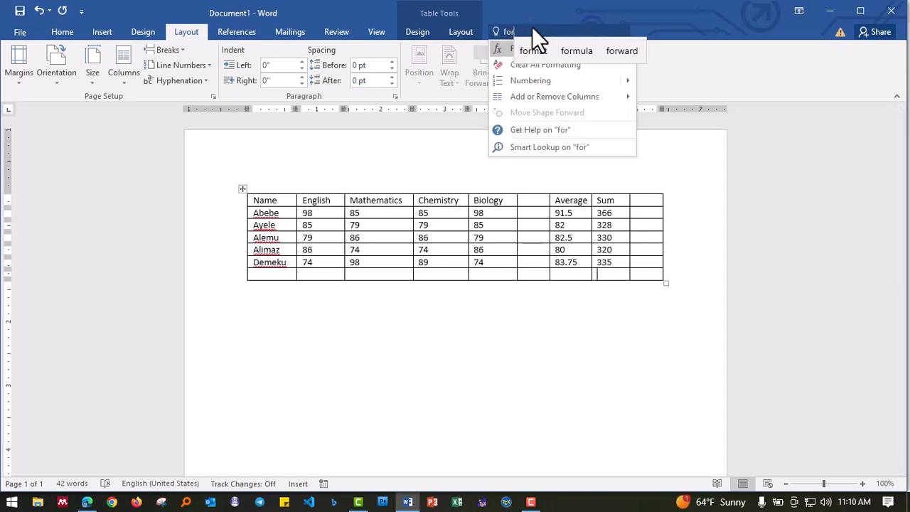
left_click(503, 45)
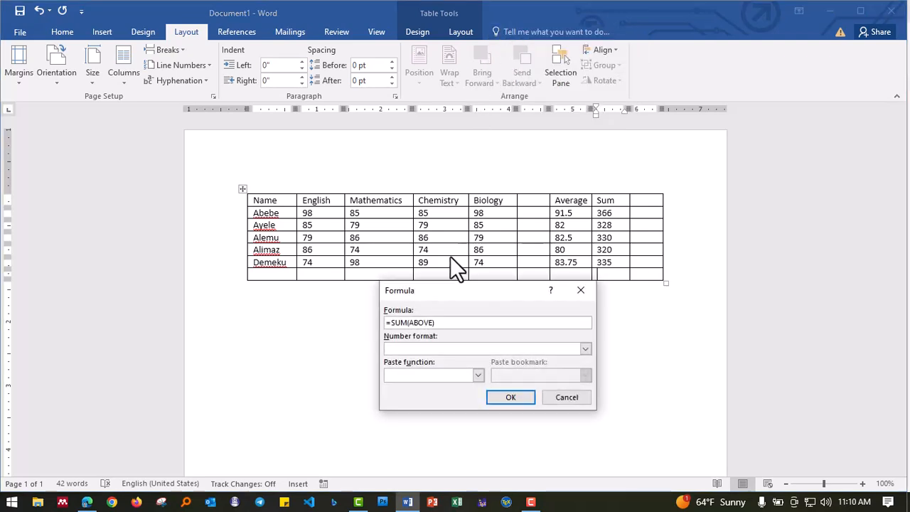
left_click_drag(453, 326, 391, 326)
key("BackSpace")
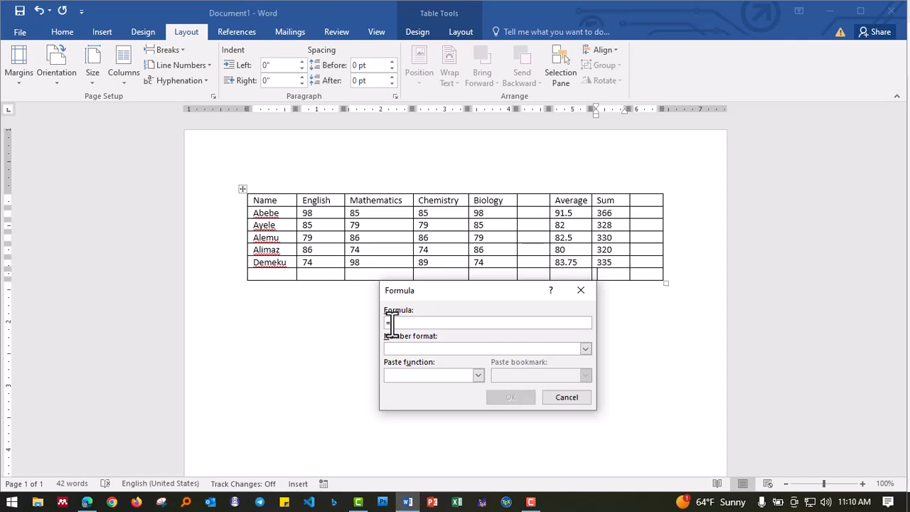
left_click(482, 375)
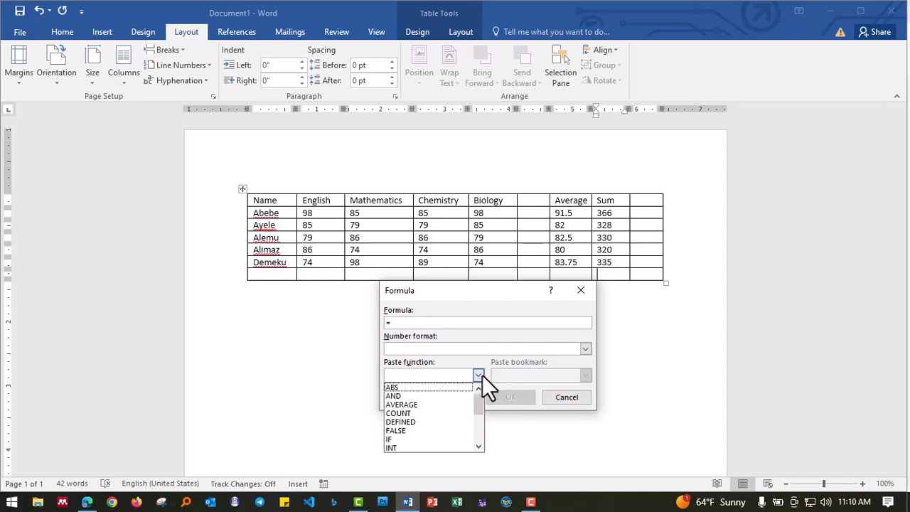
left_click(446, 409)
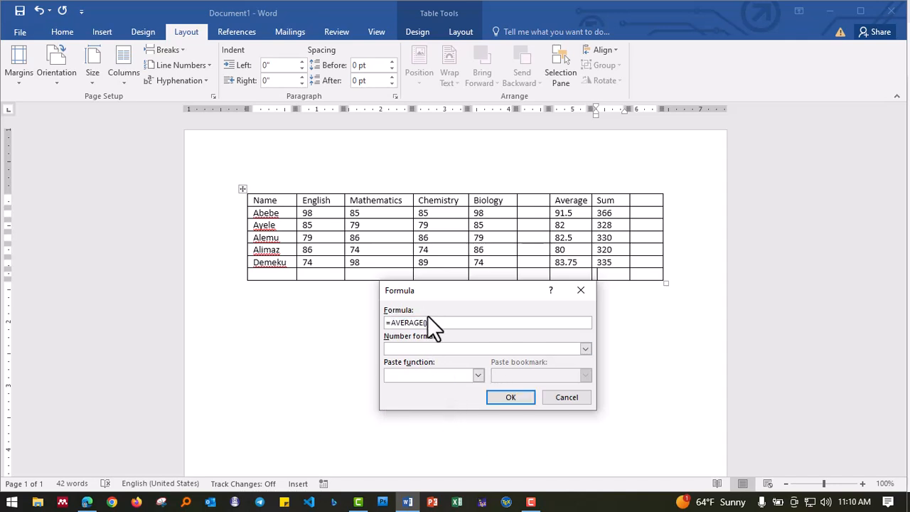
type("abo")
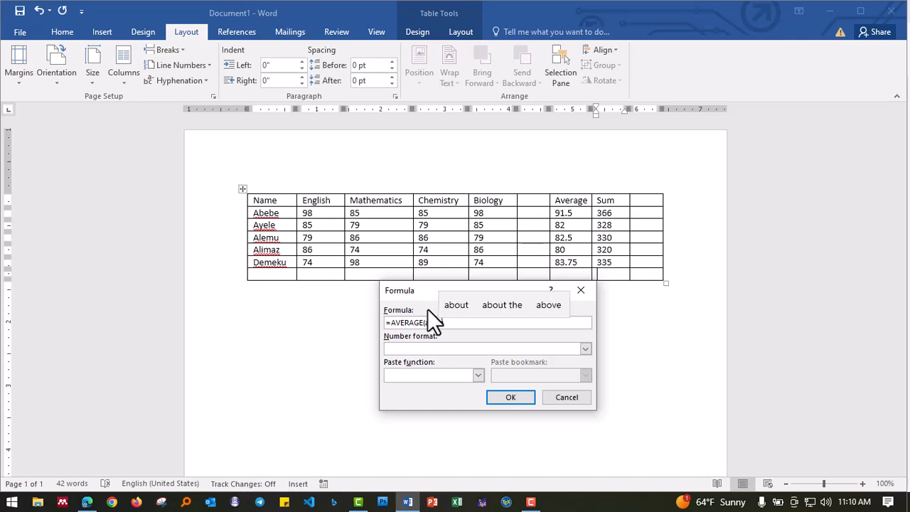
type("ve")
key("Return")
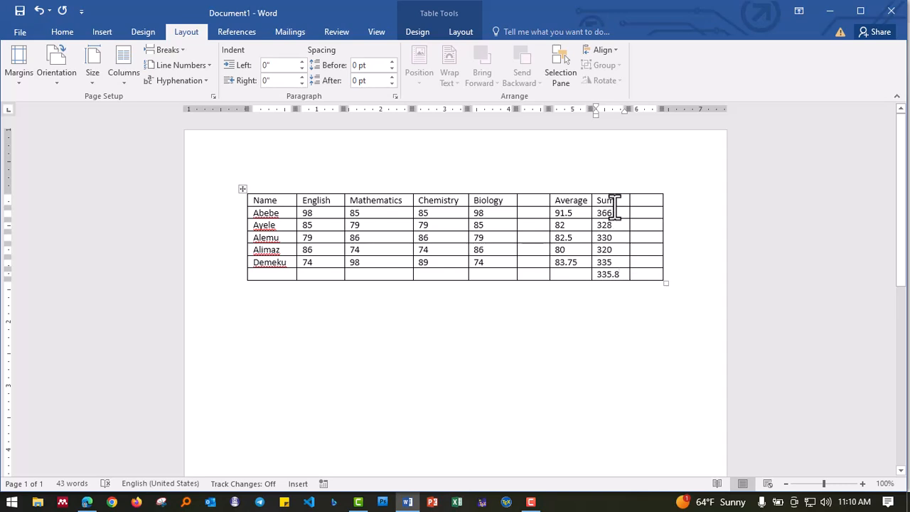
Shade the five students' Sum cells yellow
left_click_drag(618, 219, 622, 254)
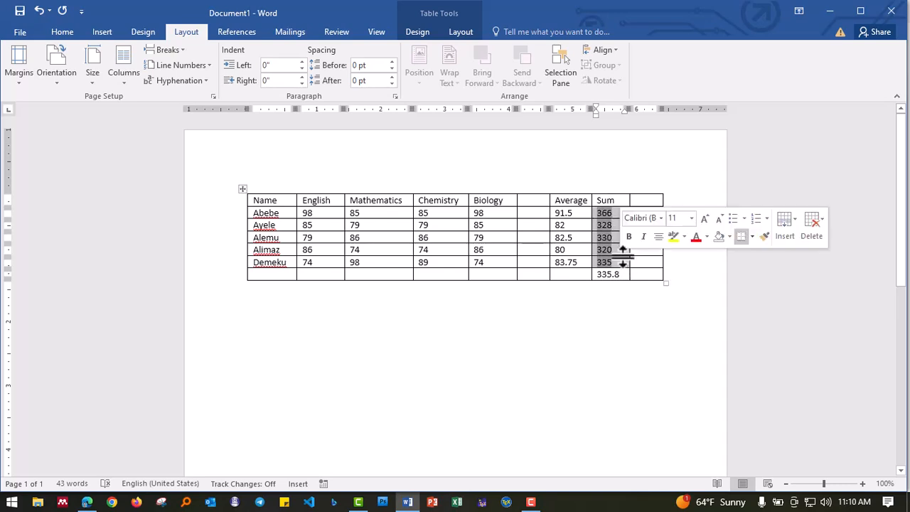
left_click(63, 32)
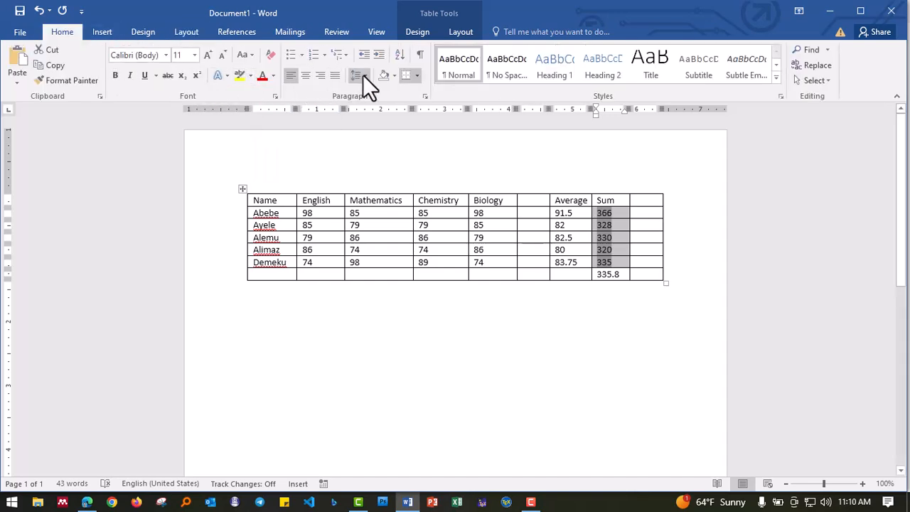
left_click(394, 76)
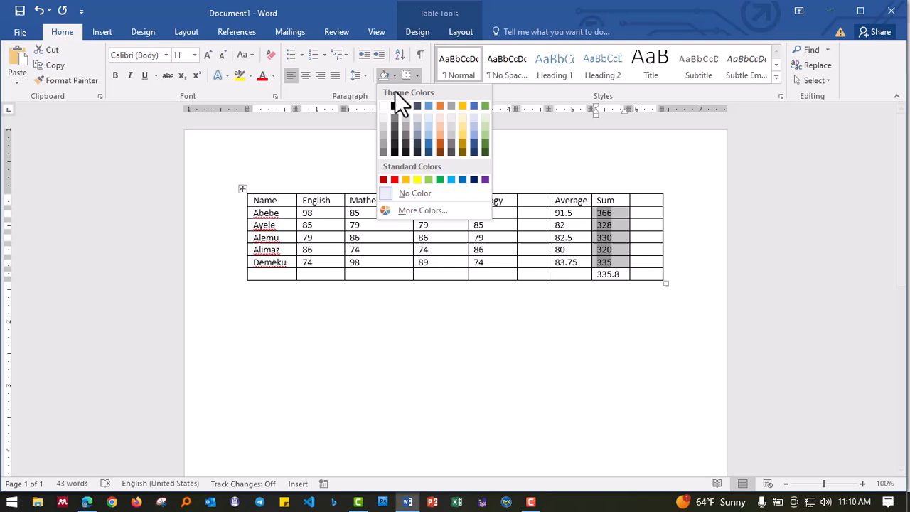
left_click(416, 180)
Calculate the average of the Average column in the table's last row with the formula =AVERAGE(above)
left_click(577, 249)
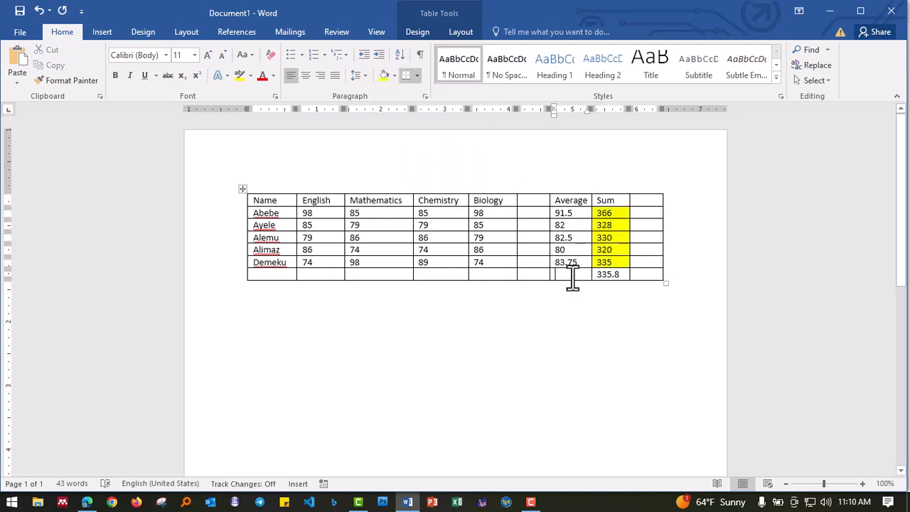
left_click(524, 32)
type("form")
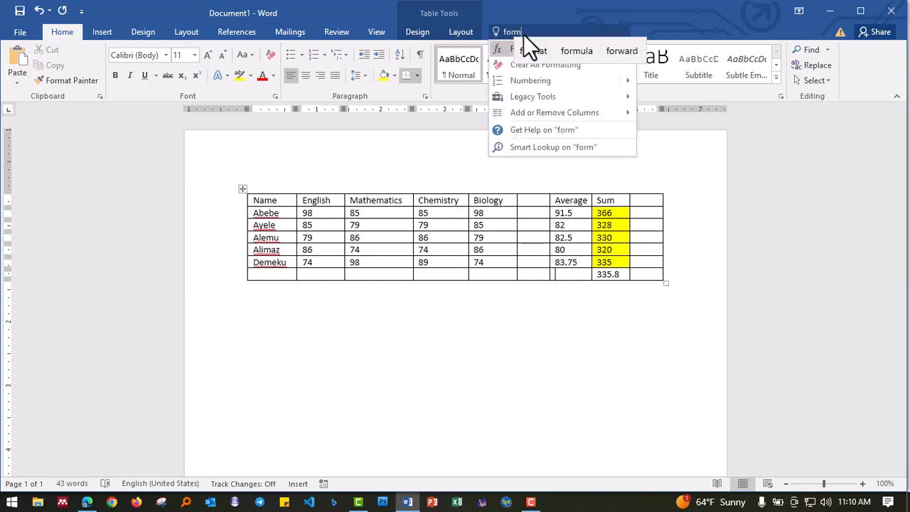
left_click(512, 48)
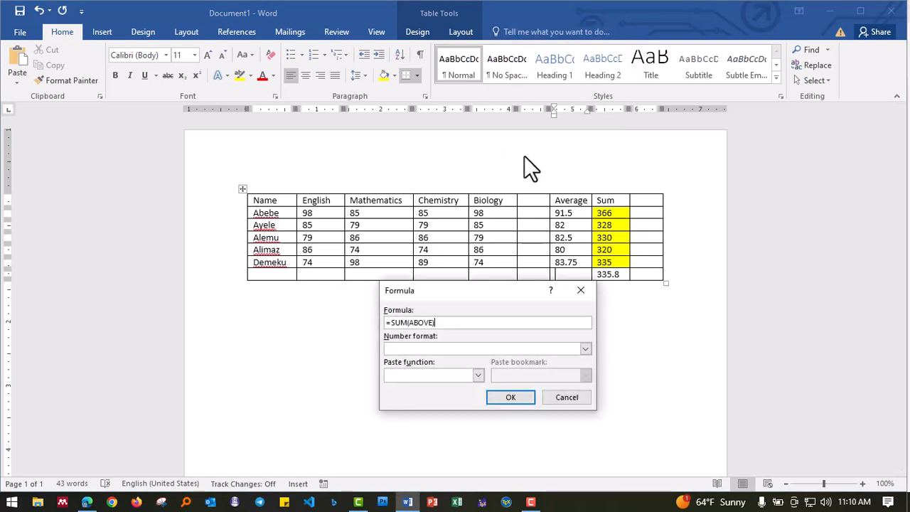
left_click_drag(440, 322, 395, 323)
key("BackSpace")
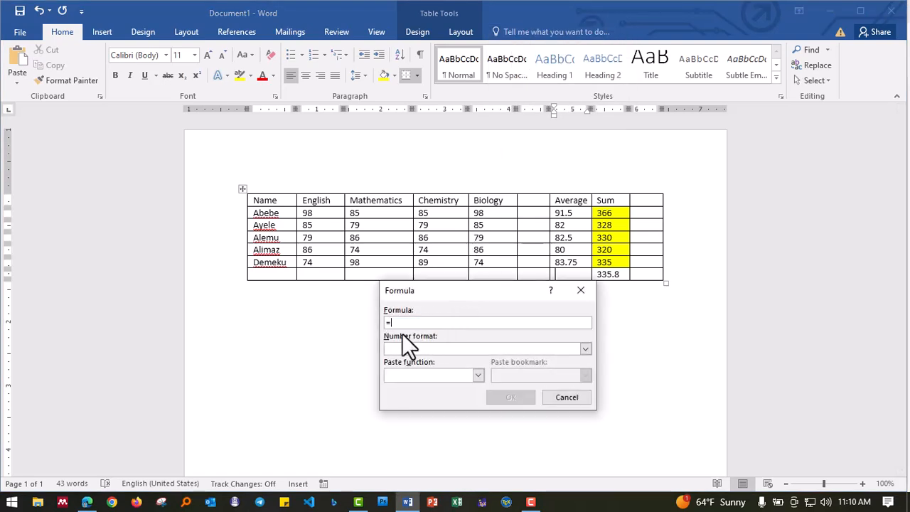
left_click(456, 376)
left_click(427, 404)
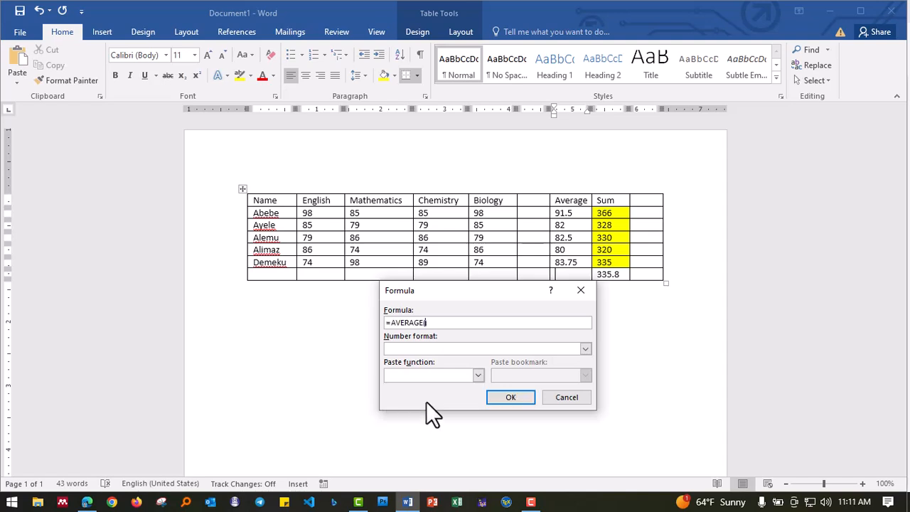
type("ab")
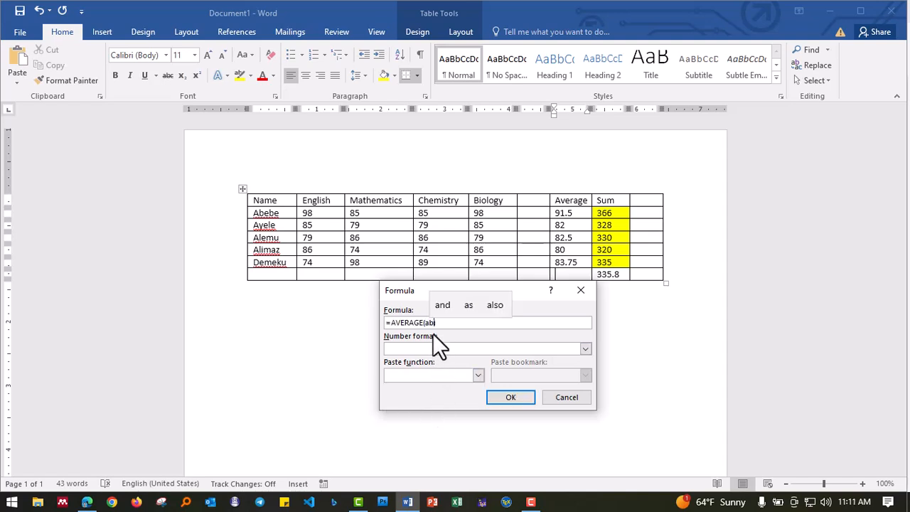
type("ove)")
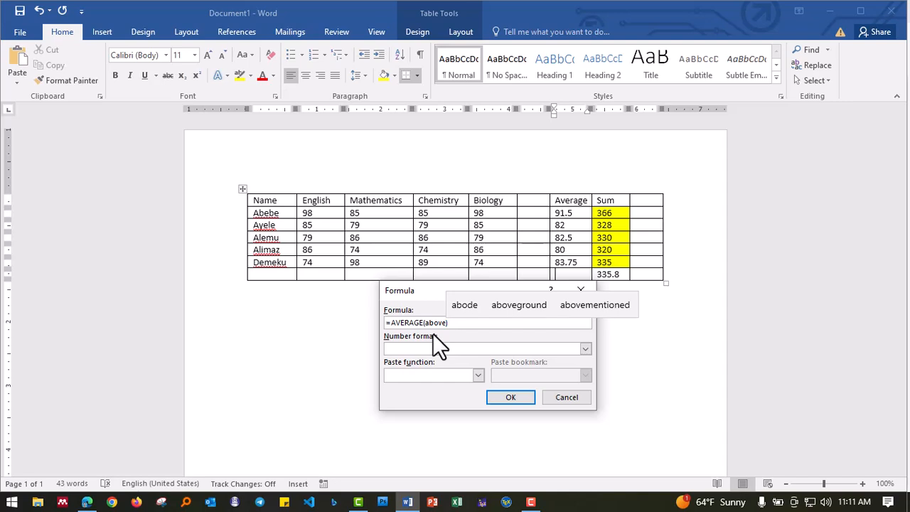
key("Return")
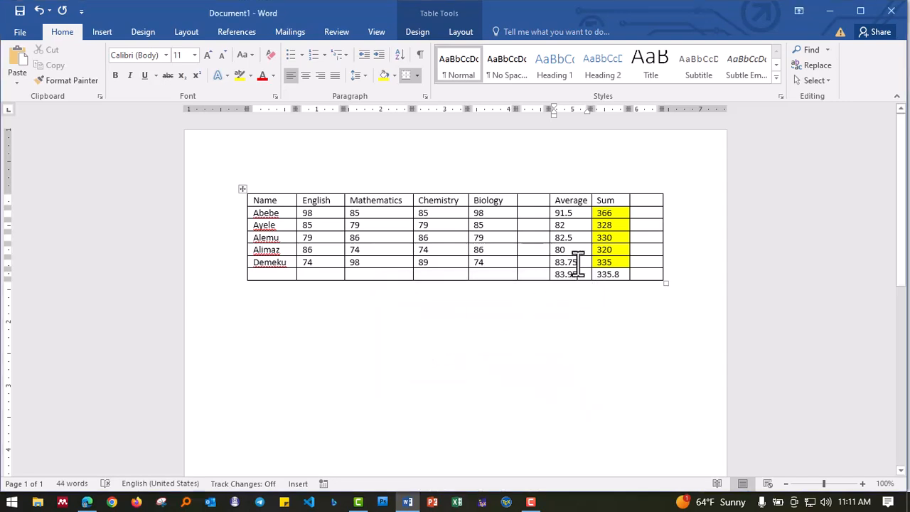
Shade the five students' Average cells yellow, matching the Sum cells
left_click_drag(583, 260, 562, 210)
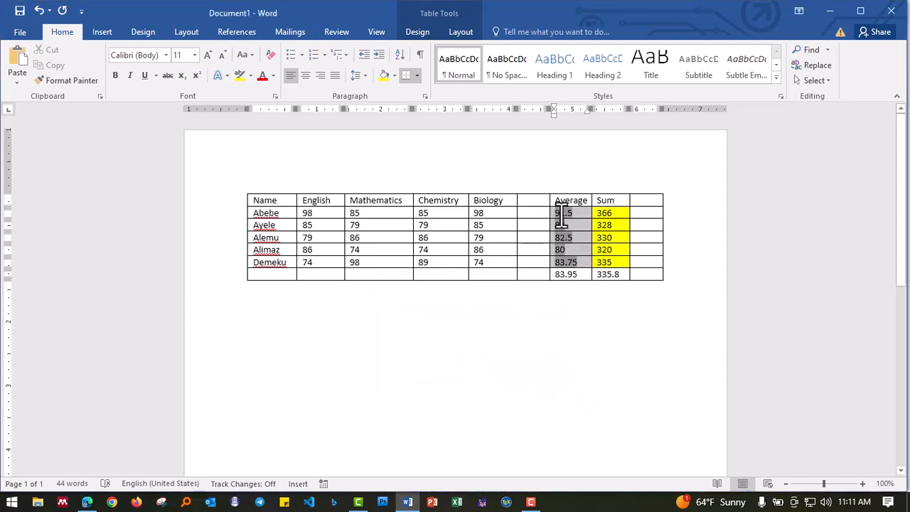
left_click(382, 74)
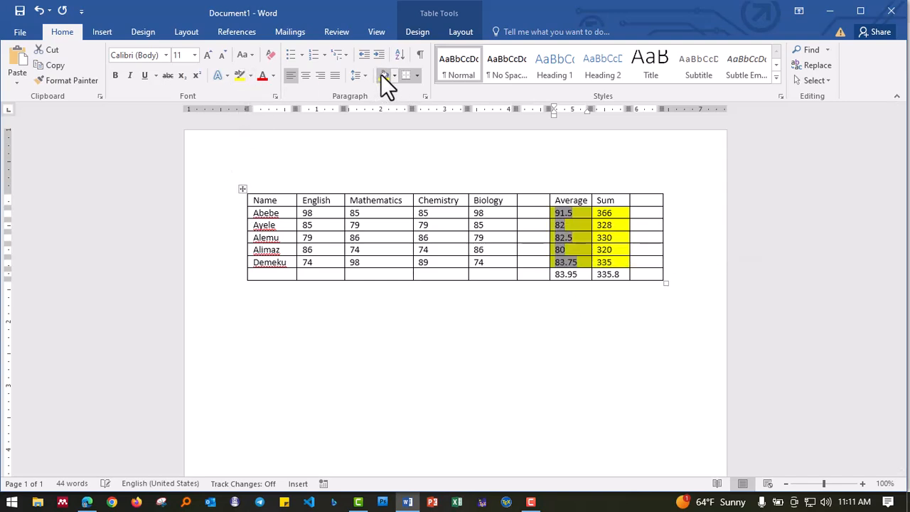
left_click(646, 278)
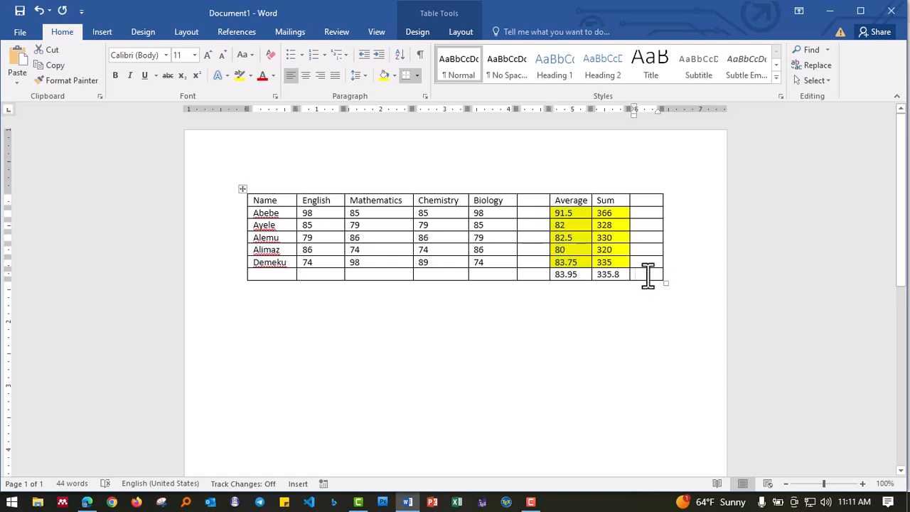
Delete the blank column between Biology and Average
left_click(533, 186)
right_click(533, 187)
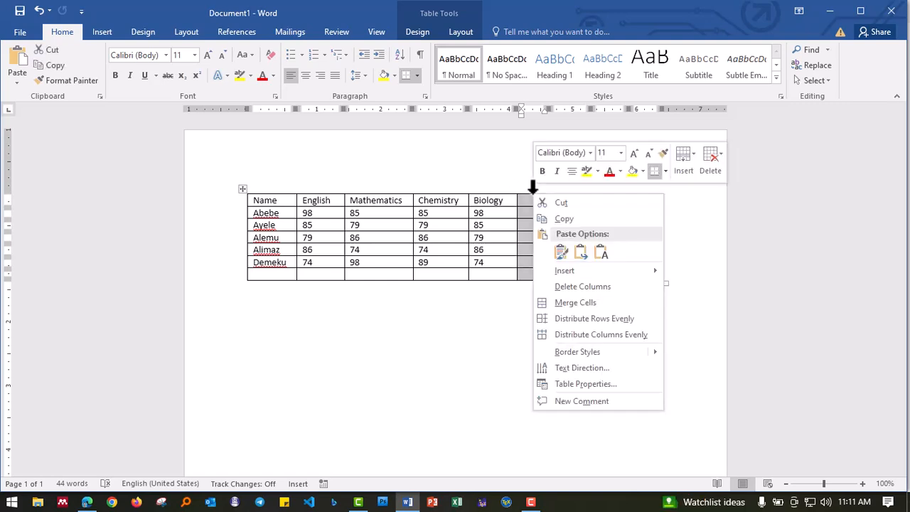
left_click(580, 287)
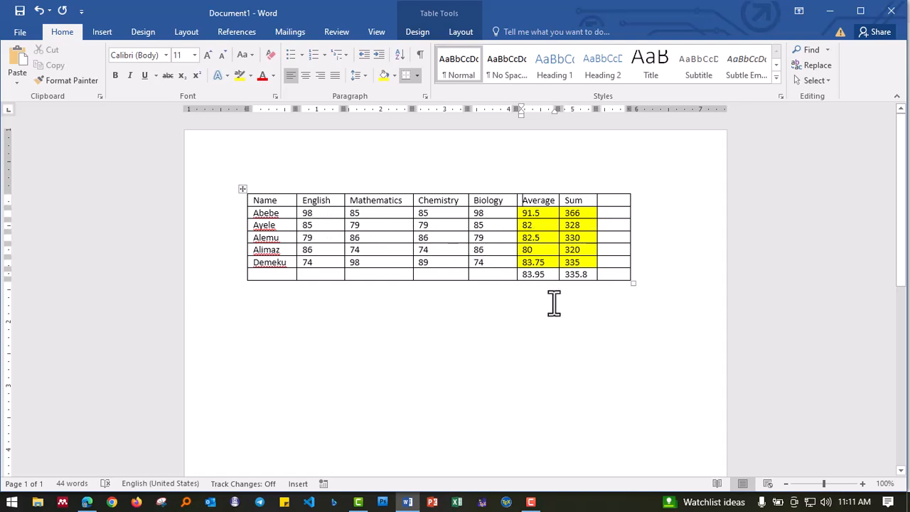
Enter the formula =SUM(LEFT)/6 for the first student's blank cell after the Sum column
left_click(621, 212)
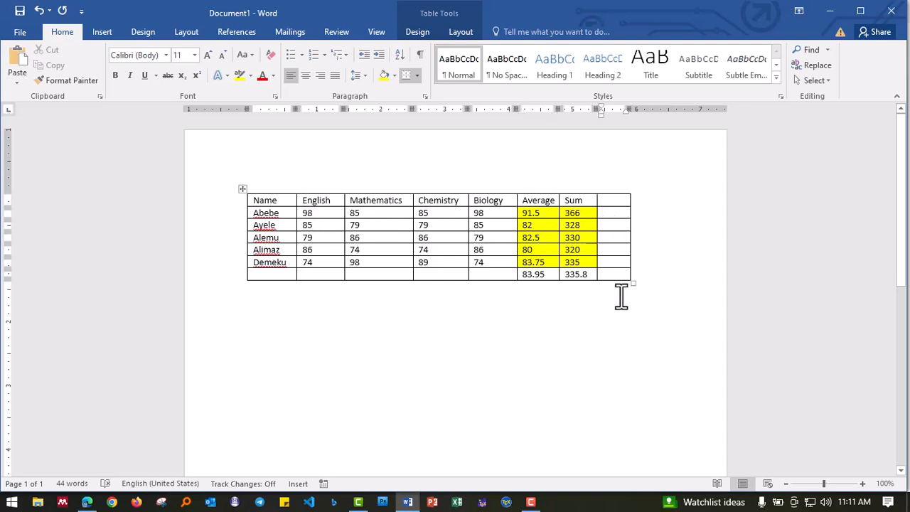
left_click(619, 204)
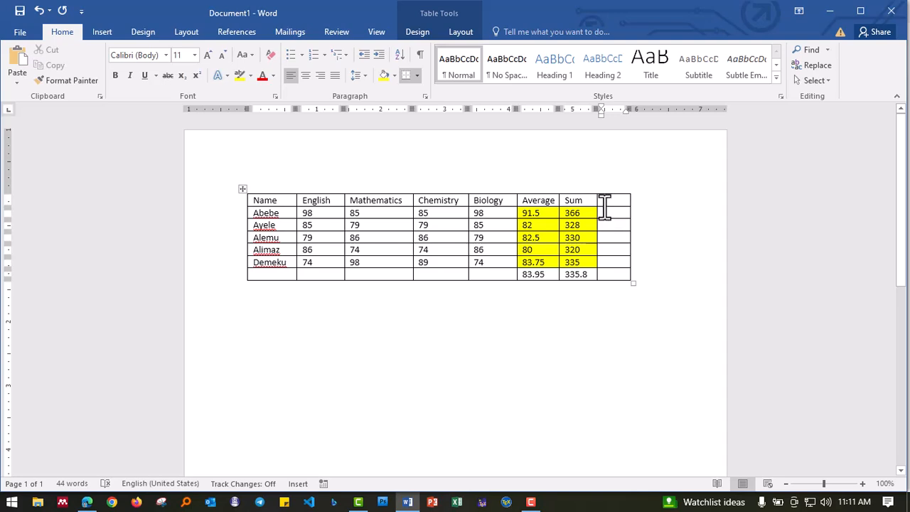
left_click(533, 33)
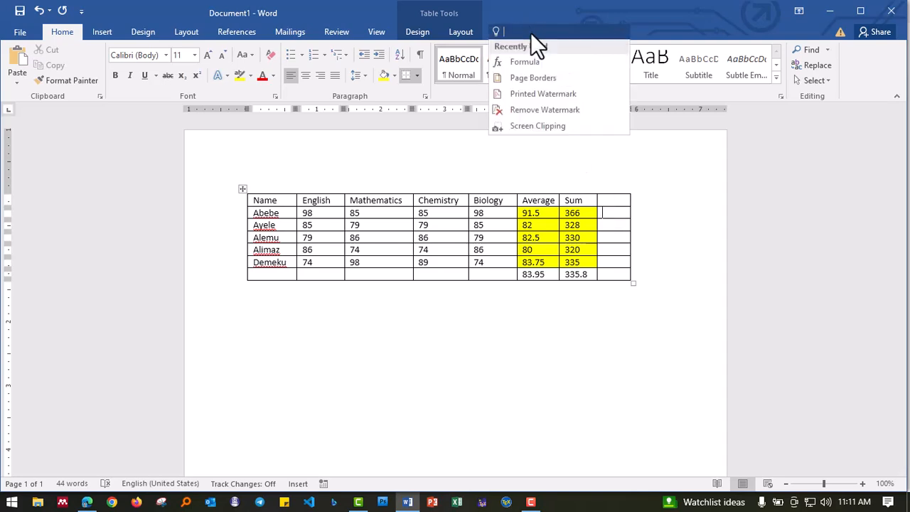
type("for")
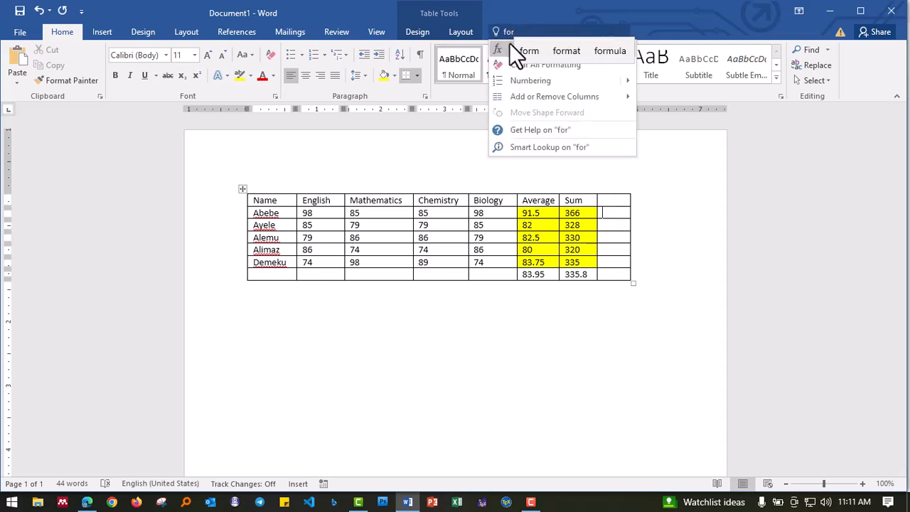
left_click(437, 374)
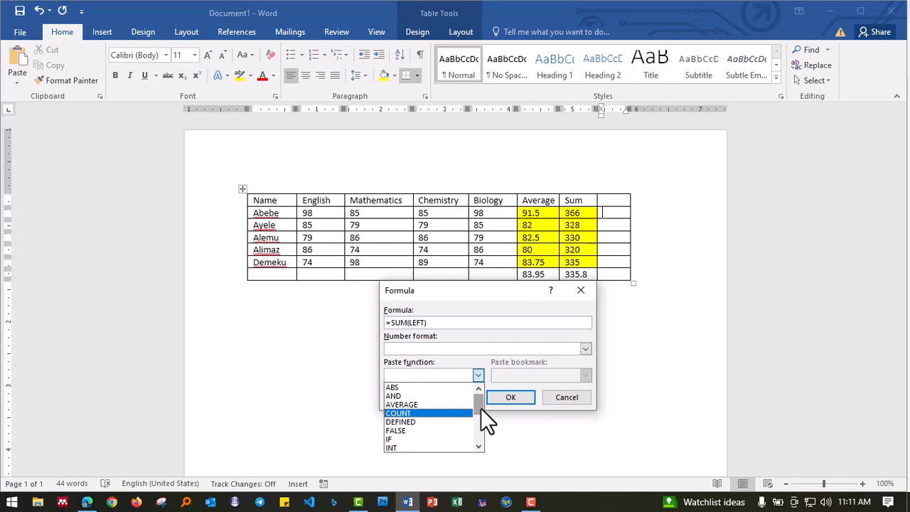
left_click(433, 322)
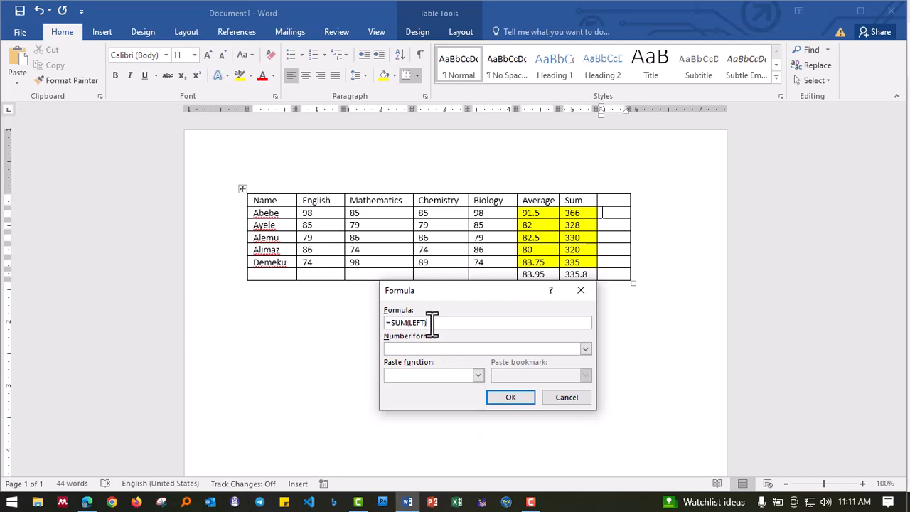
type("/6")
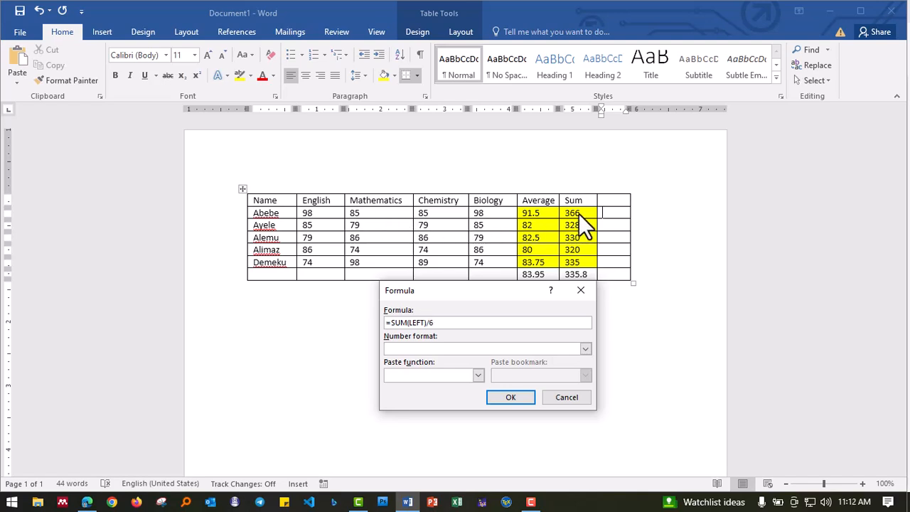